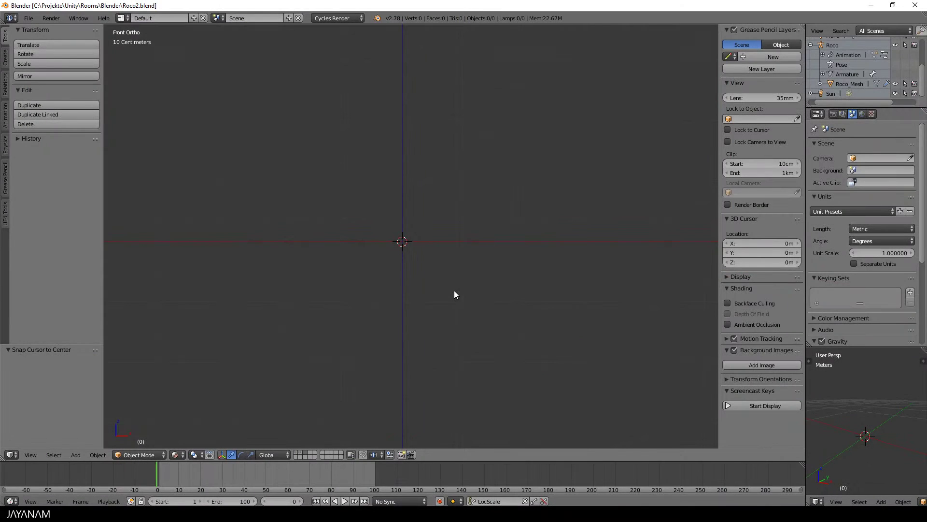
- Open the Shift+A add menu with the Mesh submenu showing in the empty scene
key("shift+a")
mouse_move(454, 291)
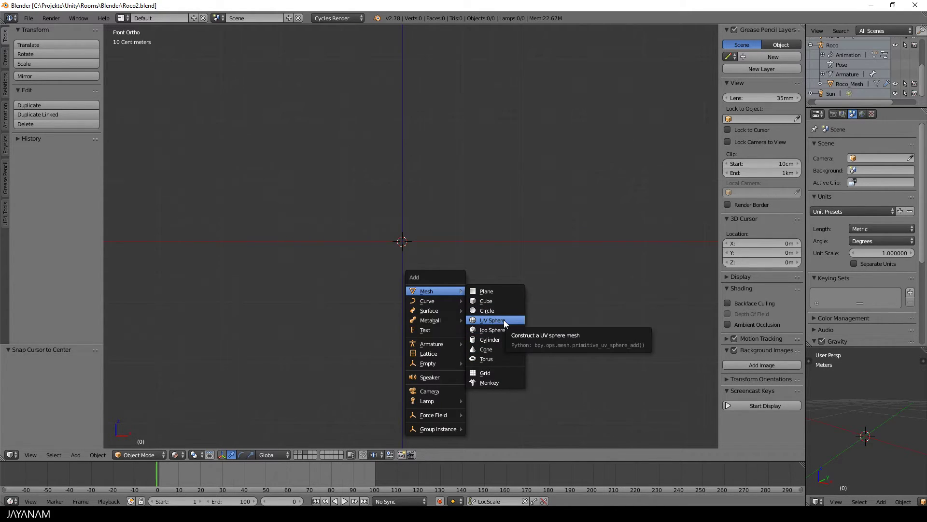
- Add a cylinder at the origin and scale it uniformly down to 0.681
left_click(505, 340)
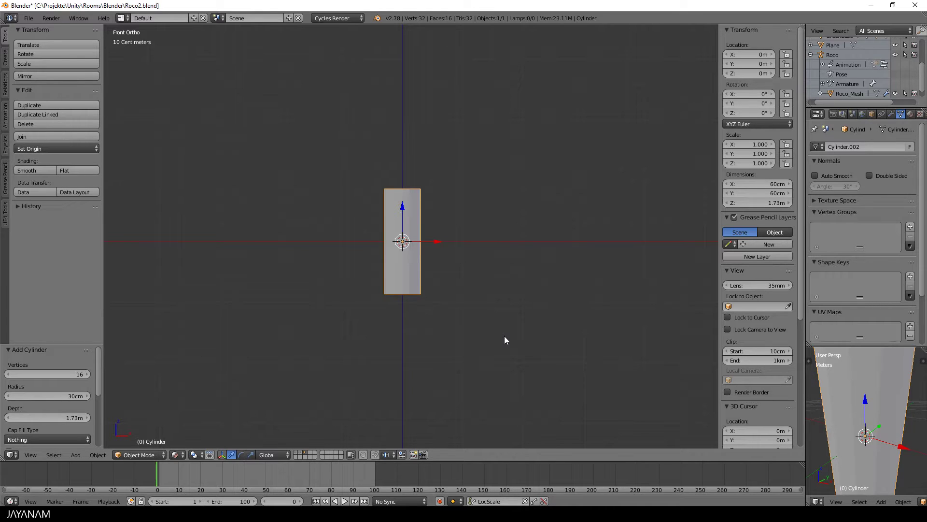
key("s")
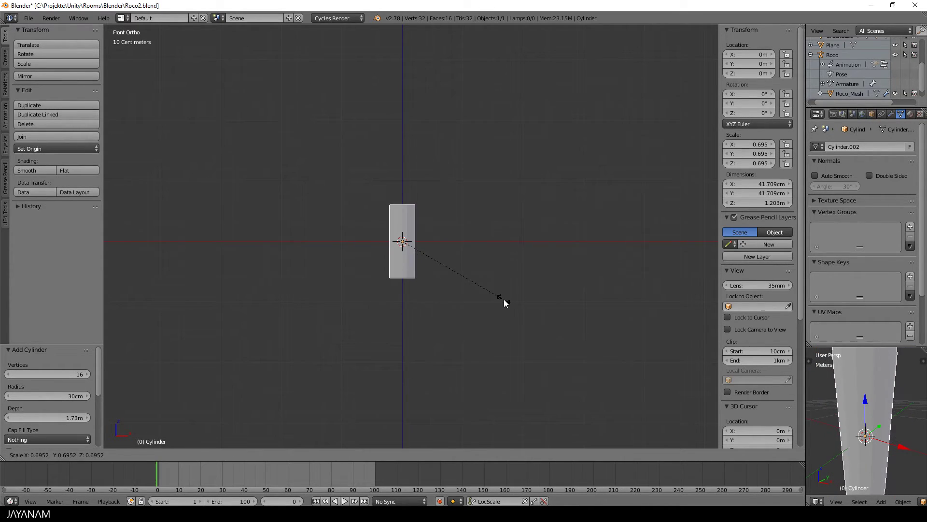
left_click(503, 302)
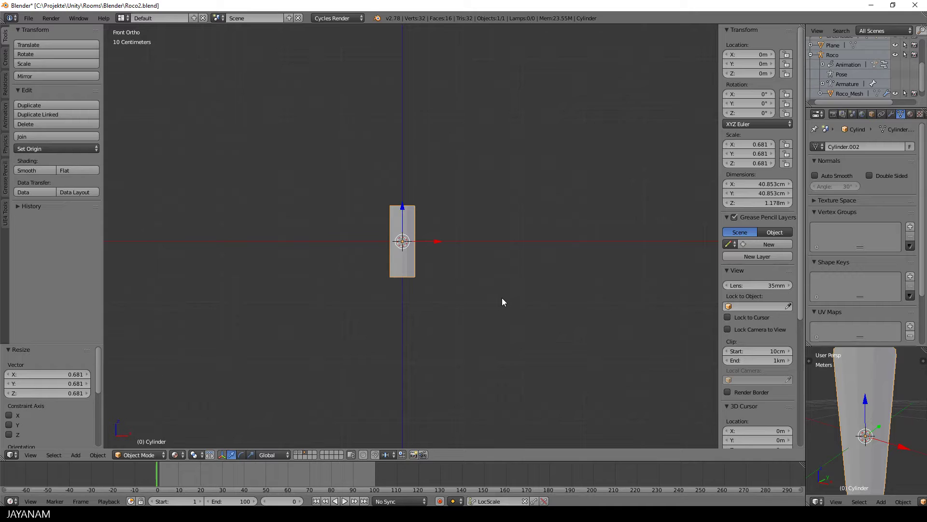
- In Edit Mode with wireframe shading, move the bottom vertex ring along Z to the origin
key("Tab")
left_click(544, 311)
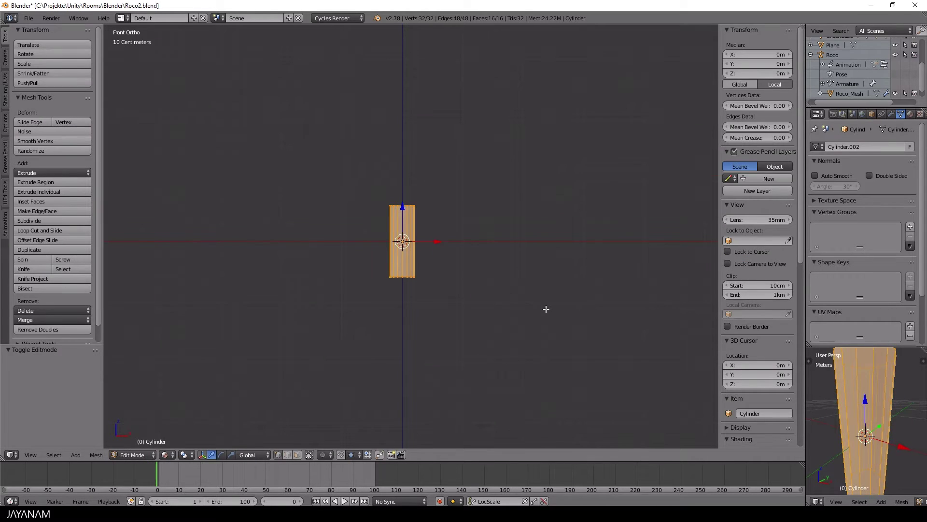
key("a")
key("z")
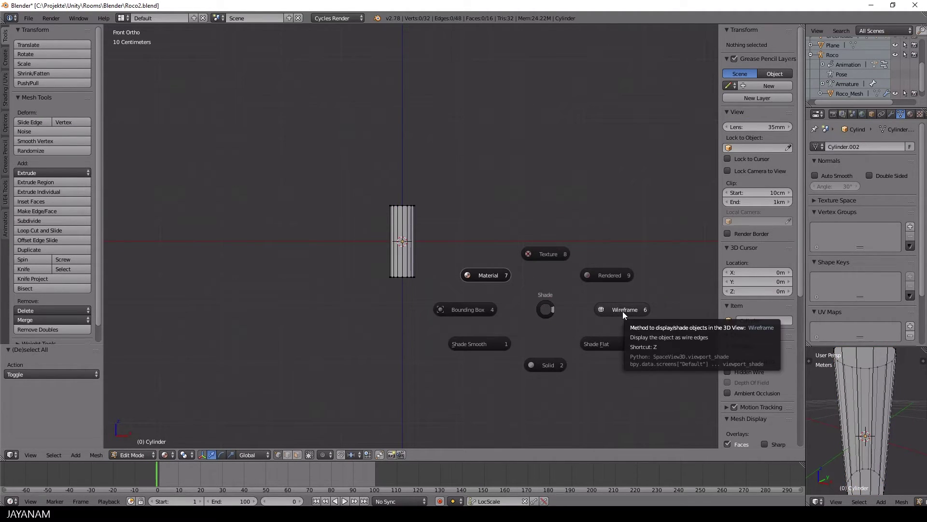
left_click(622, 311)
key("b")
left_click_drag(525, 332, 338, 264)
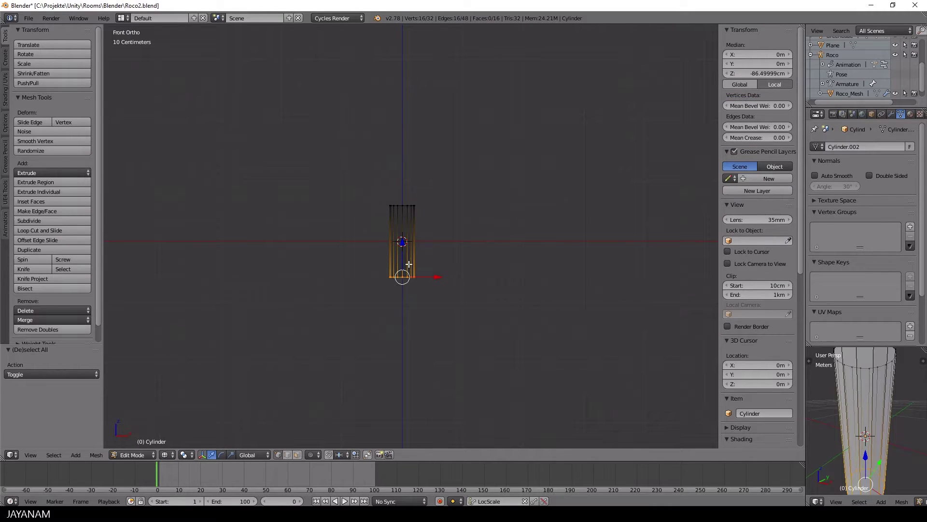
key("g")
key("z")
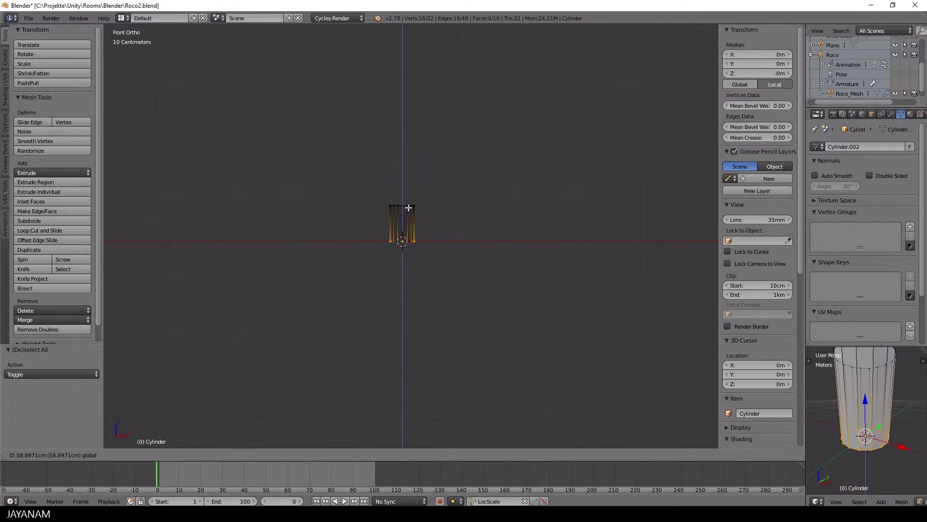
left_click(408, 207)
scroll(453, 219, "up", 5)
scroll(453, 219, "down", 3)
- Box-select the top vertex ring and raise it along Z so the cylinder is 1 m tall
key("a")
key("b")
left_click_drag(367, 160, 459, 208)
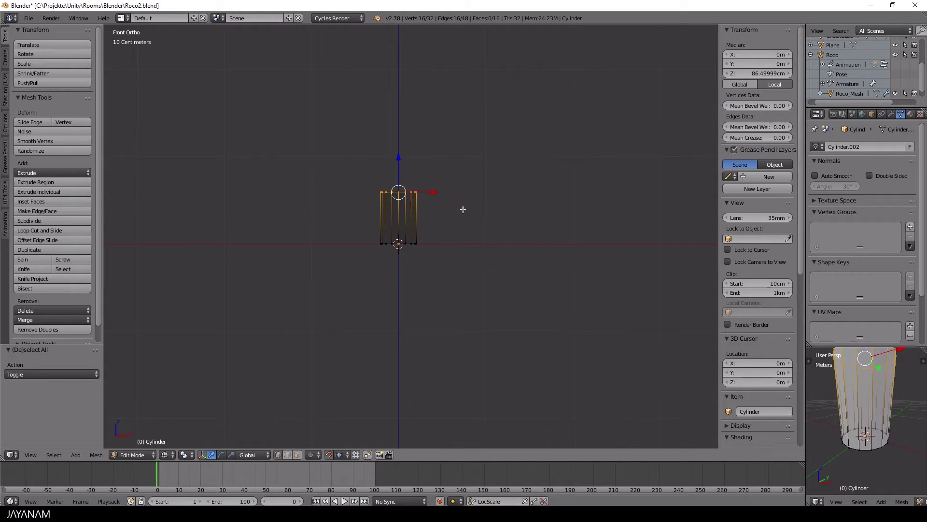
key("g")
key("z")
left_click(454, 159)
scroll(474, 176, "down", 2)
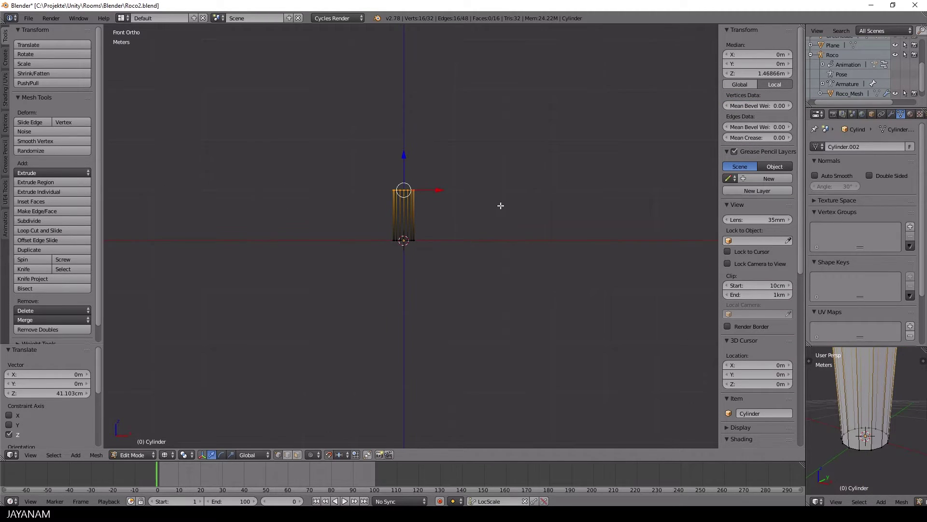
- Scale the whole cylinder down to 0.7 in Object Mode
key("Tab")
key("s")
left_click(511, 276)
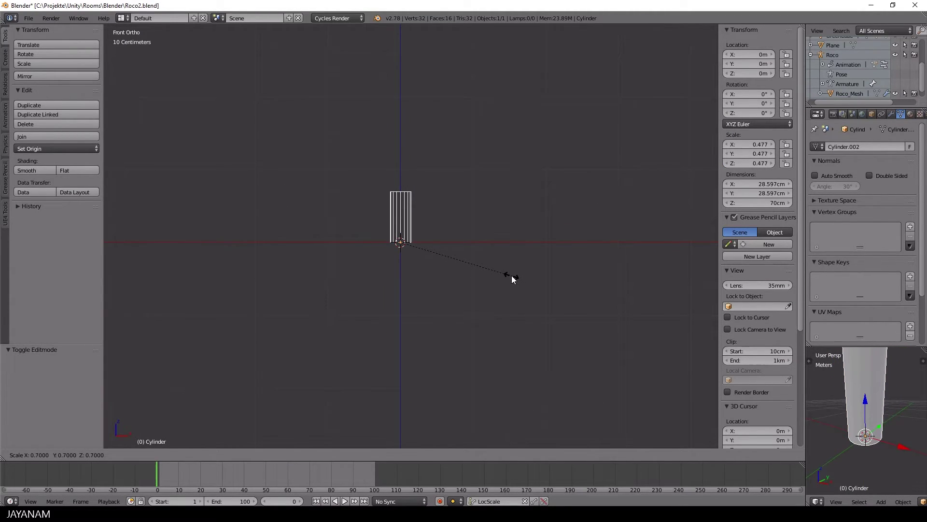
key("Tab")
left_click(551, 277)
key("ctrl+z")
key("Tab")
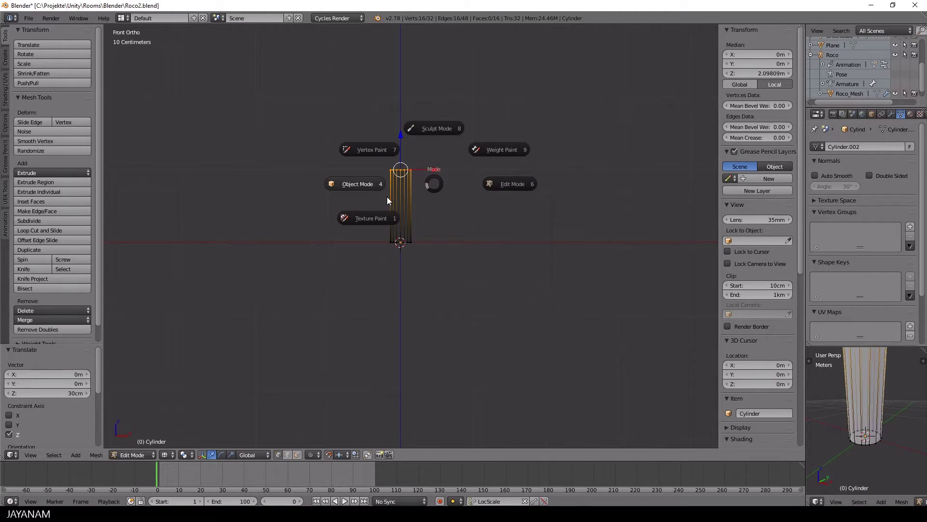
left_click(387, 196)
- Apply the cylinder's scale, switch back to solid shading, and re-enter Edit Mode
key("ctrl+a")
left_click(465, 227)
key("z")
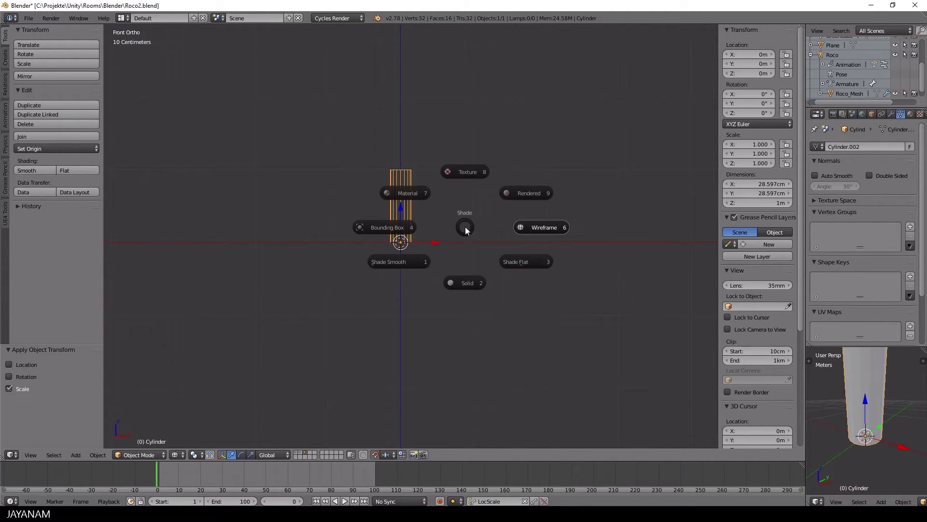
left_click(465, 283)
key("Tab")
left_click(530, 288)
- Select the whole mesh and reset its UVs, with on-screen key display turned on
key("a")
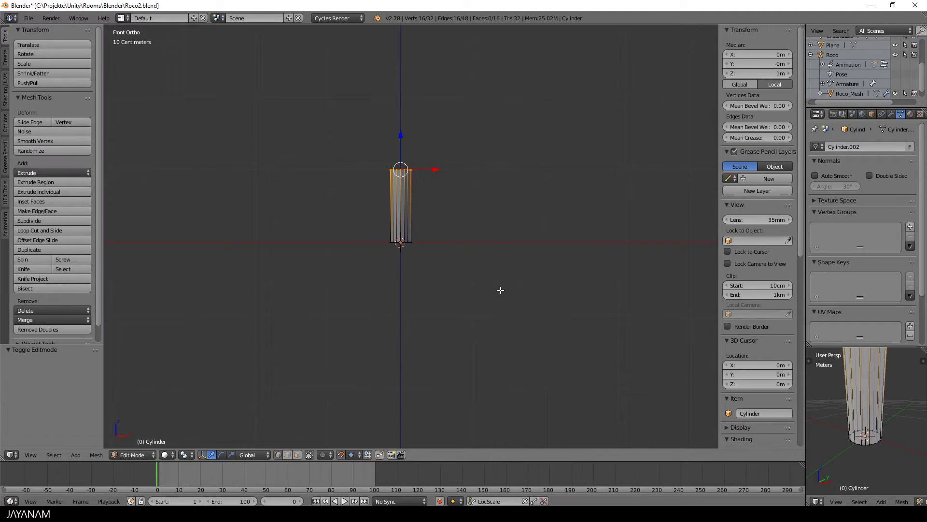
key("u")
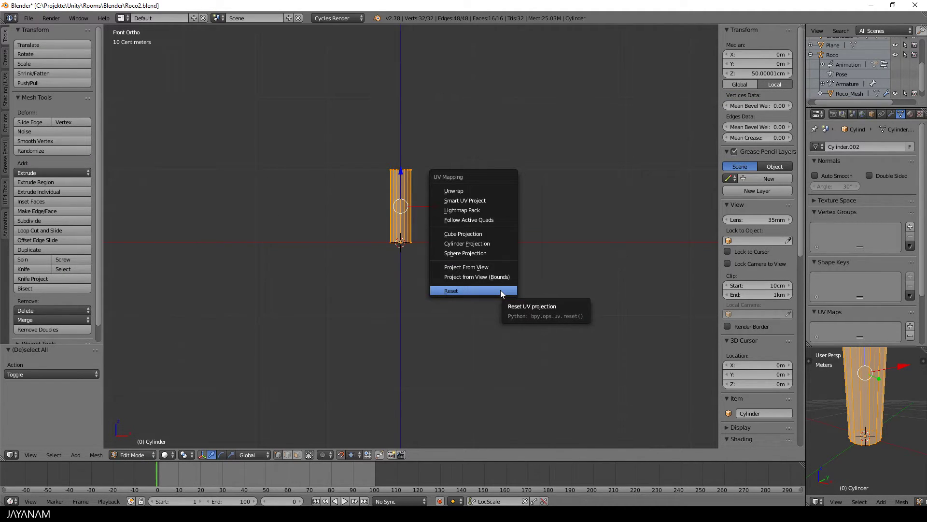
left_click(500, 290)
scroll(763, 436, "down", 8)
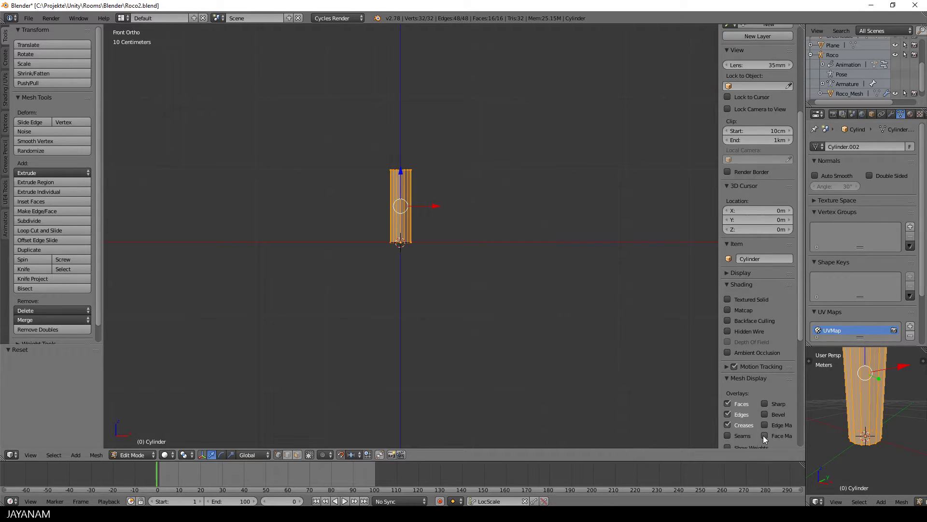
scroll(763, 436, "down", 10)
left_click(758, 439)
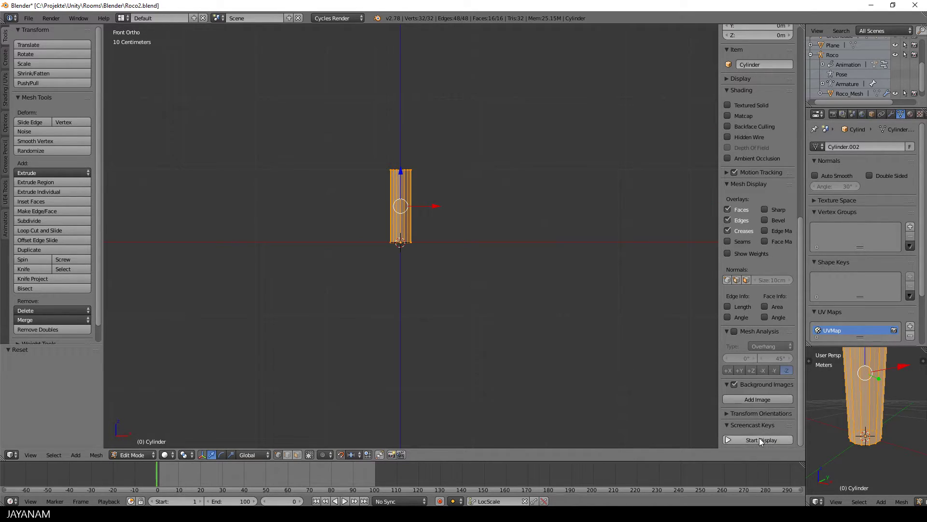
scroll(428, 319, "up", 2)
scroll(433, 310, "up", 2)
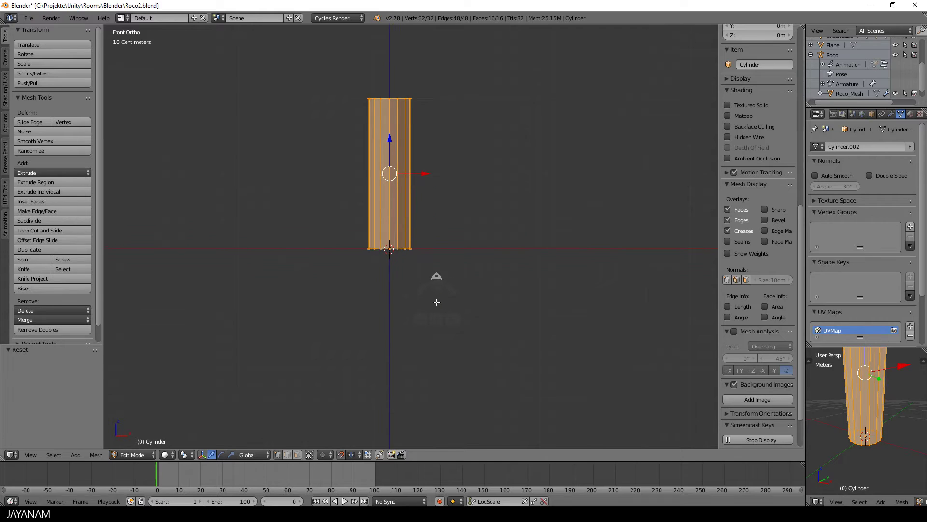
key("a")
key("a")
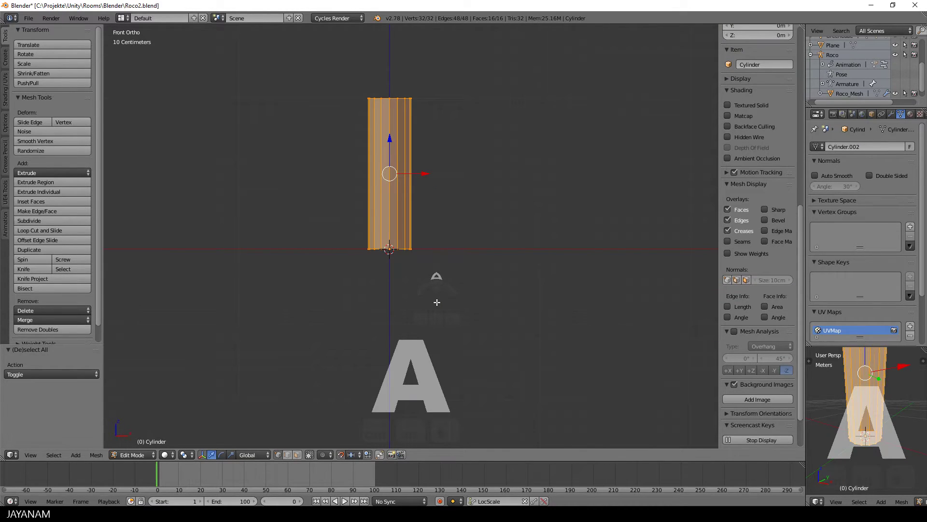
key("u")
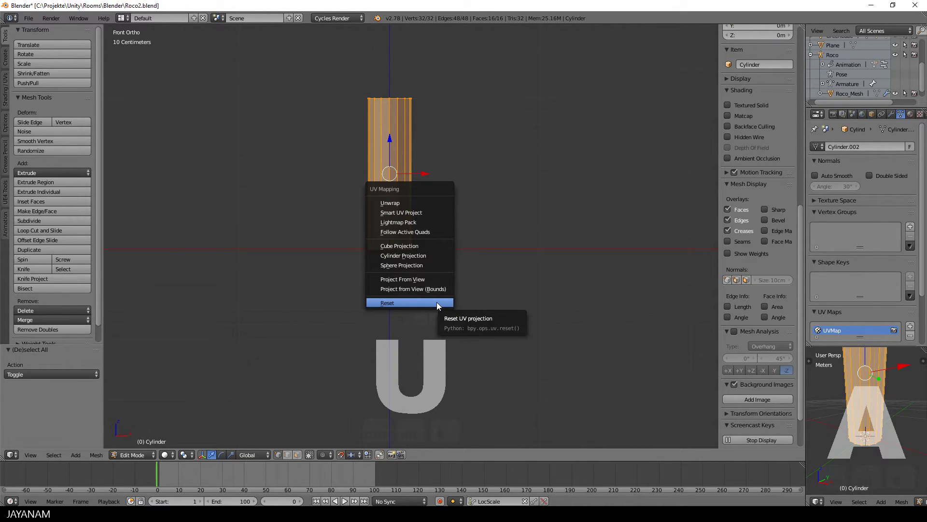
left_click(437, 303)
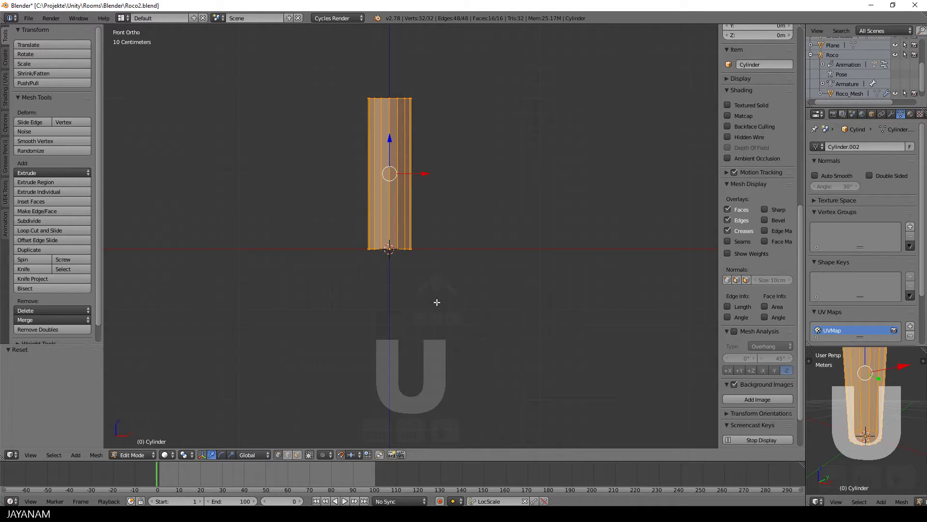
- Assign the mat_lowpoly material and split the viewport into two side-by-side views
scroll(437, 303, "down", 2)
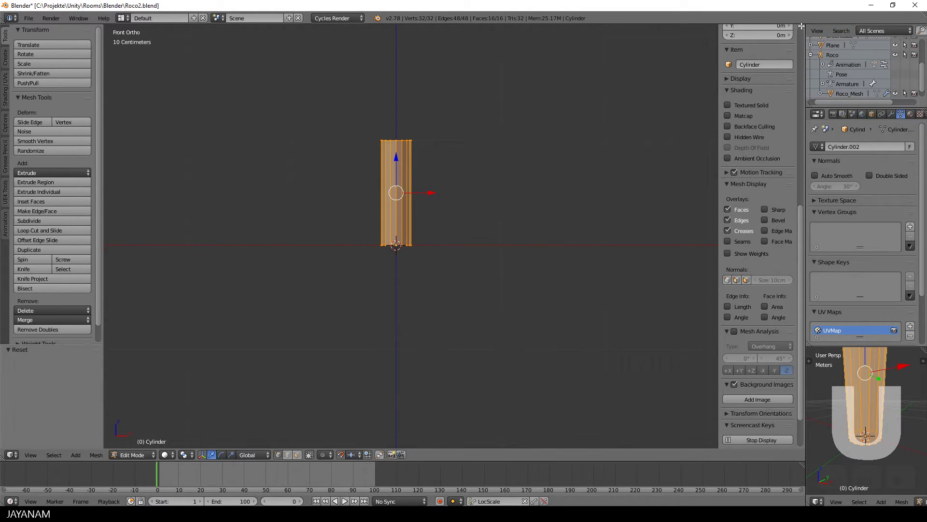
left_click(911, 114)
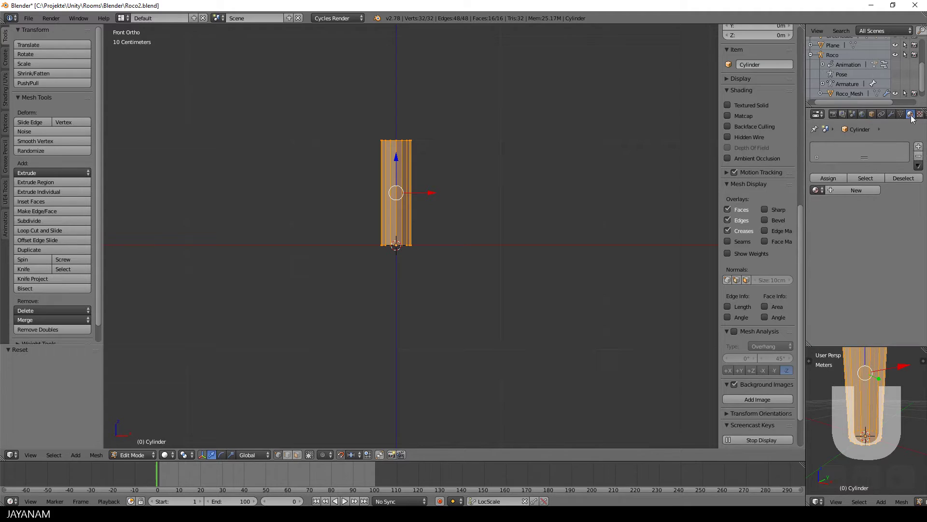
left_click(817, 192)
left_click(795, 202)
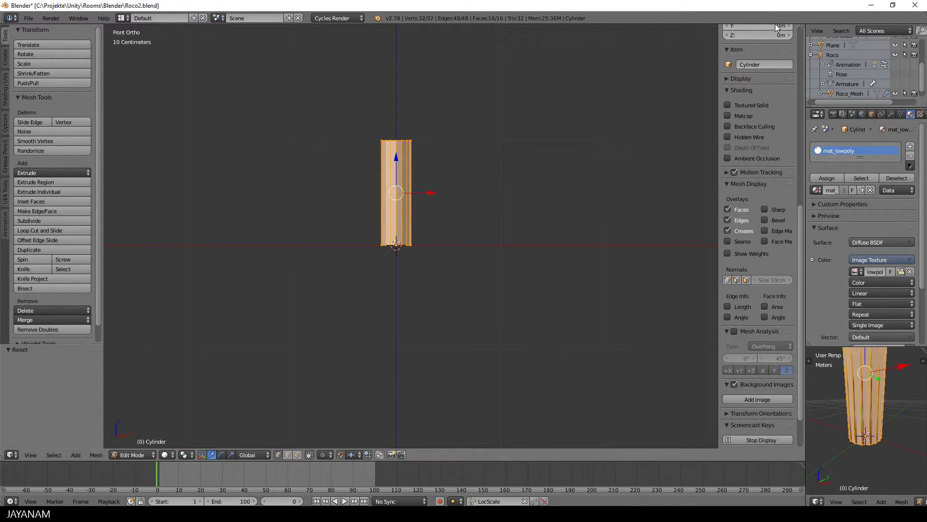
left_click_drag(801, 27, 453, 110)
- Turn the right view into an Image Editor showing lowpoly_tex.png
left_click(467, 455)
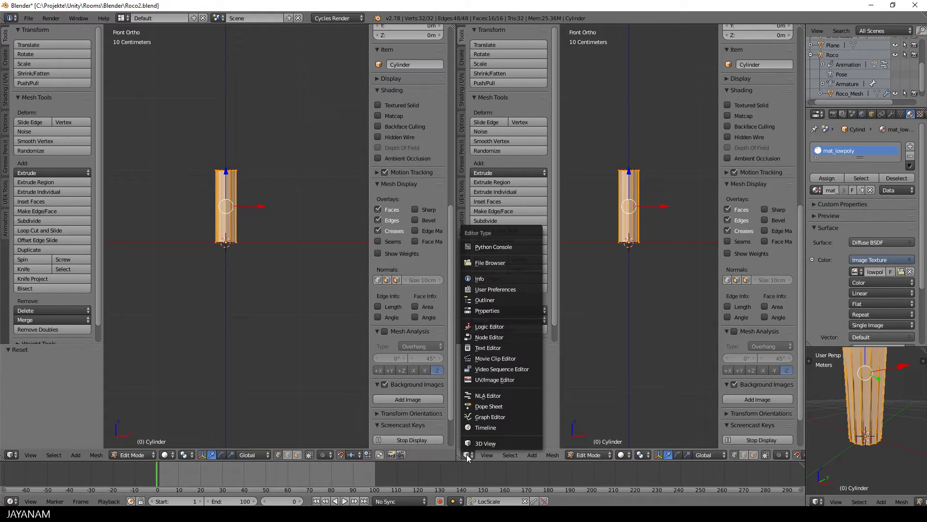
left_click(498, 379)
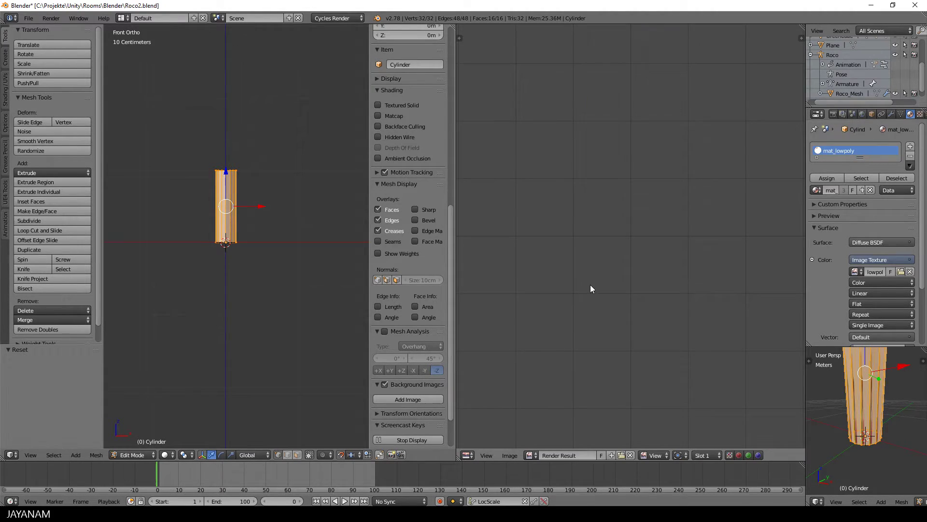
left_click(530, 455)
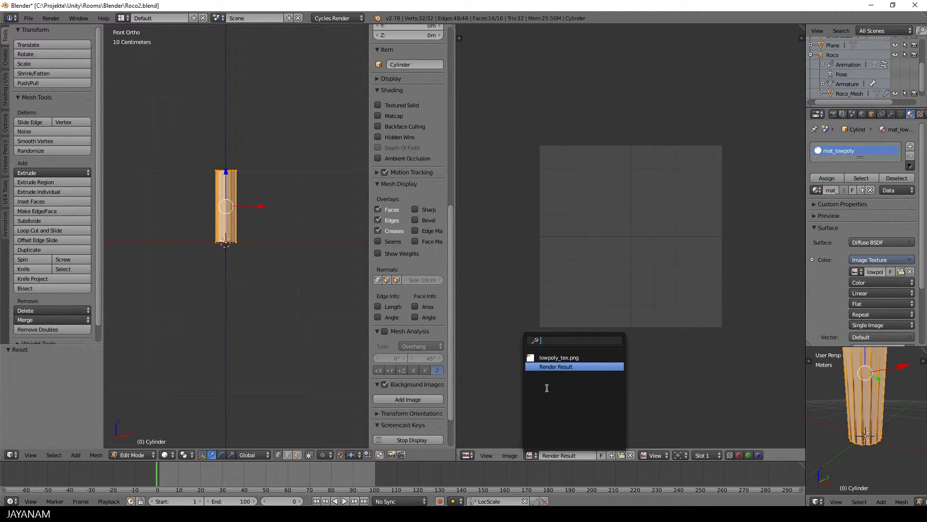
left_click(556, 358)
scroll(609, 335, "up", 4)
- Shrink the UV island to about a tenth, place it on the red swatch, and rejoin the views
key("s")
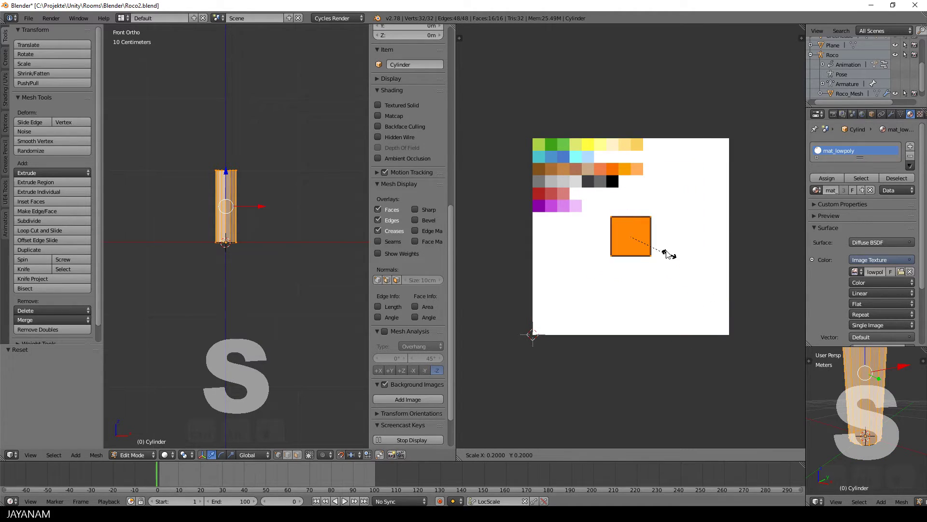
left_click(645, 247)
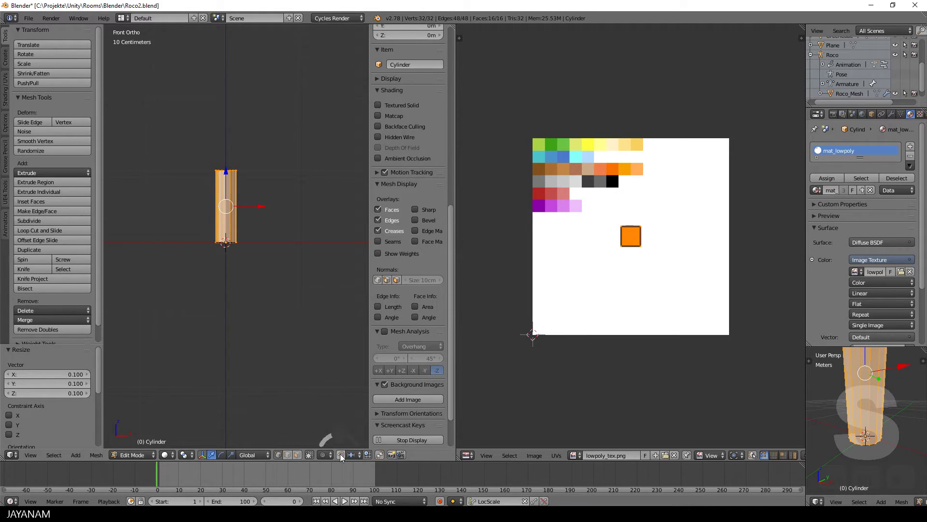
key("s")
left_click(685, 282)
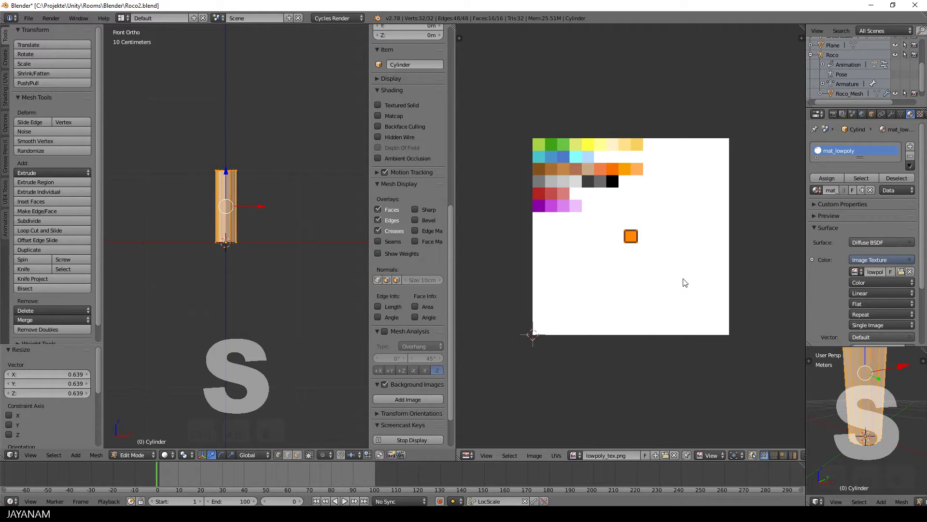
key("g")
left_click(593, 237)
key("s")
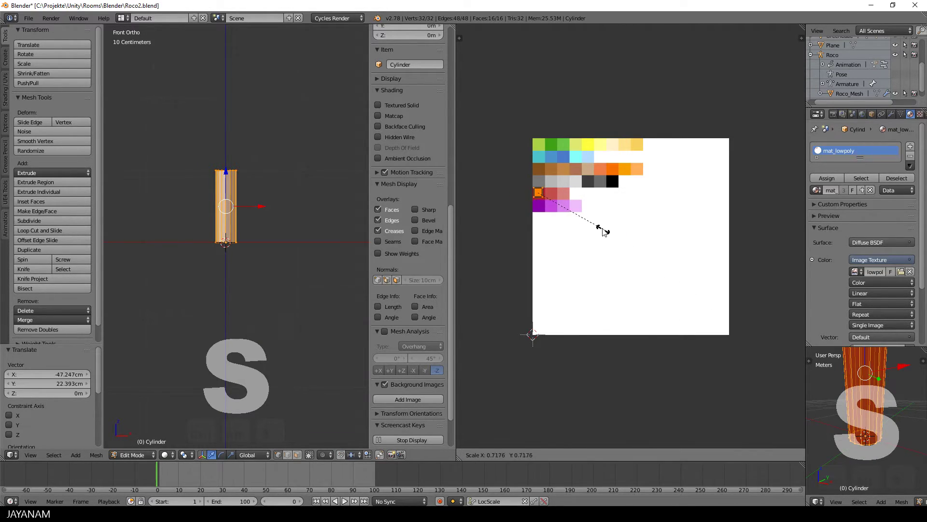
left_click(595, 223)
key("g")
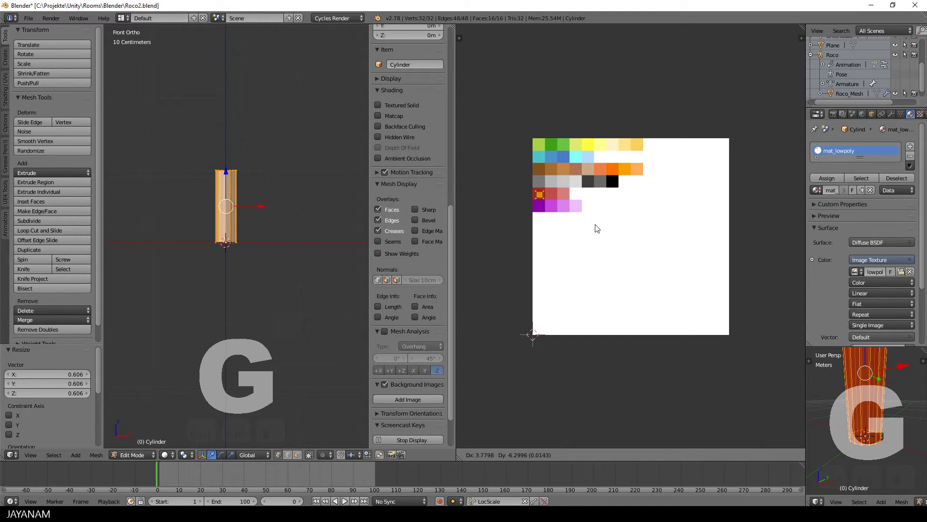
left_click(596, 224)
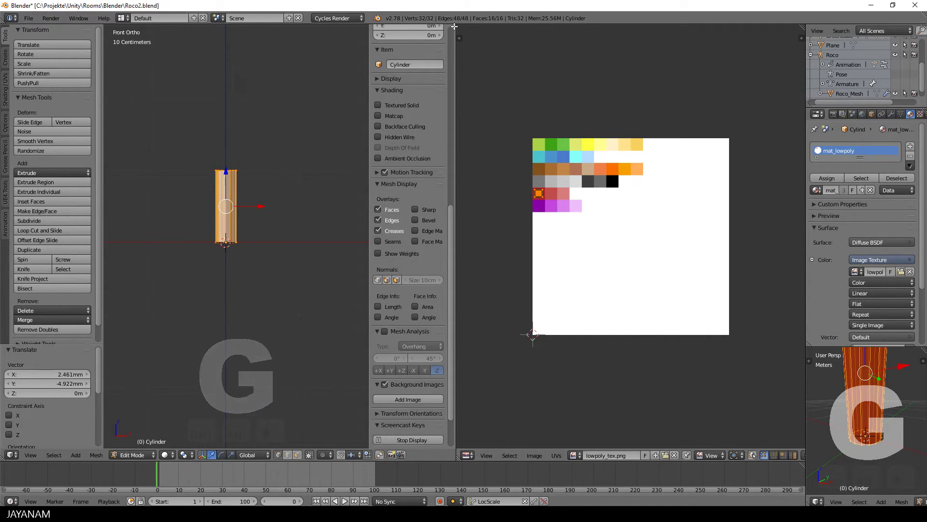
left_click_drag(455, 26, 511, 121)
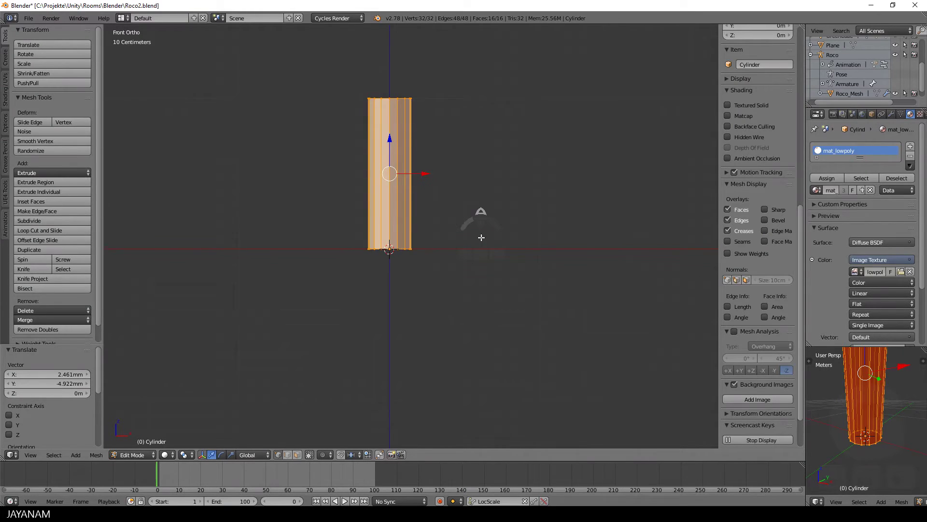
- Return to Object Mode and set viewport shading to Material to show the red swatch colour
key("Tab")
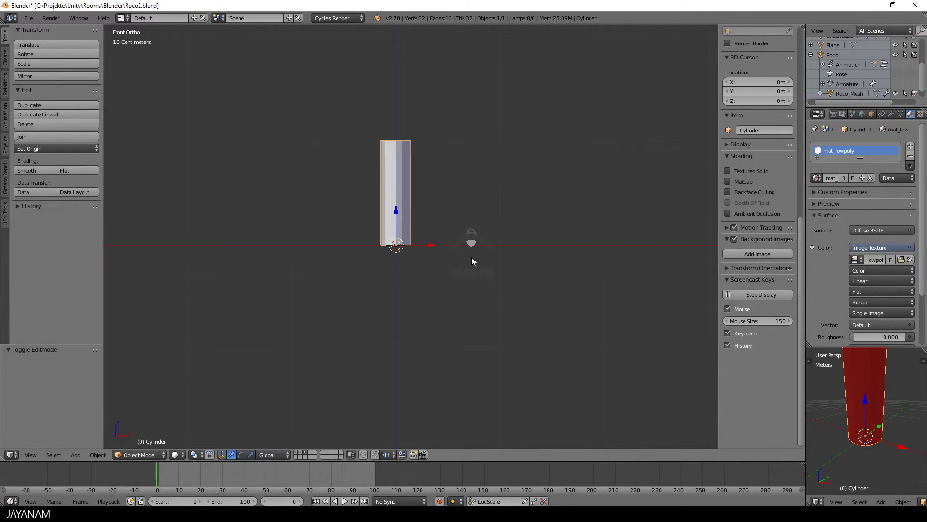
left_click(176, 455)
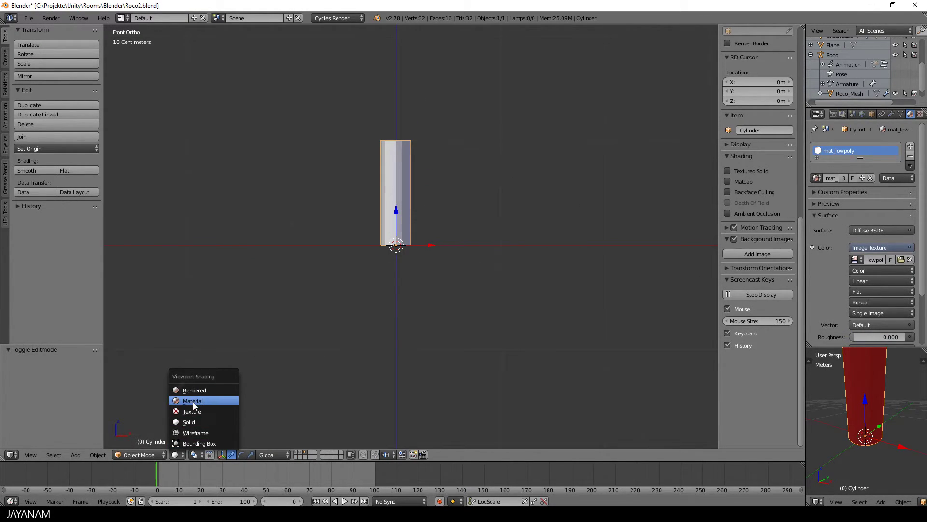
left_click(193, 400)
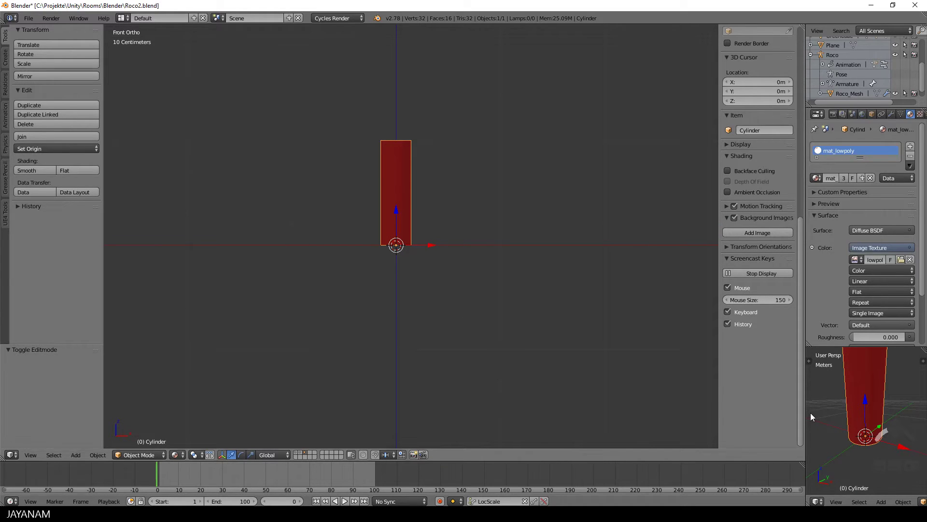
scroll(856, 423, "down", 4)
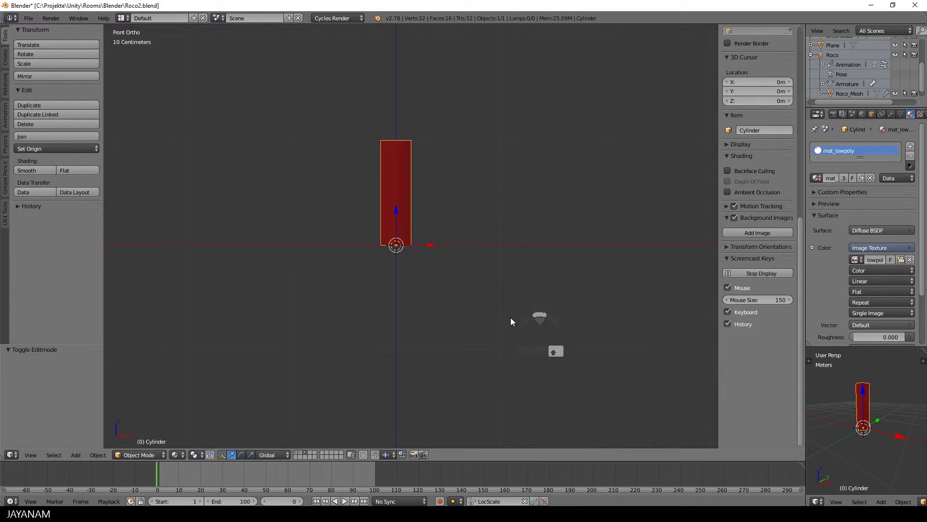
- Add a Single Bone armature at the origin and enable X-Ray in its Display panel
key("shift+a")
mouse_move(484, 293)
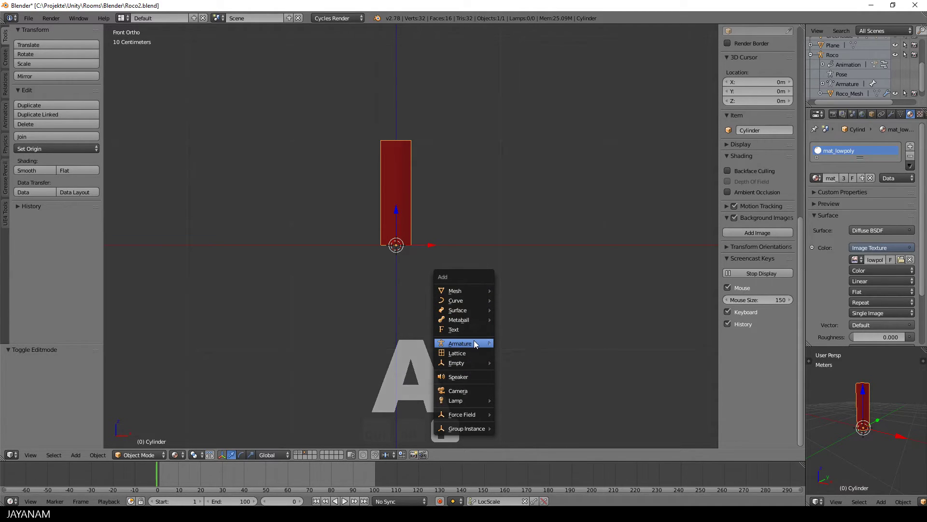
mouse_move(474, 342)
left_click(526, 343)
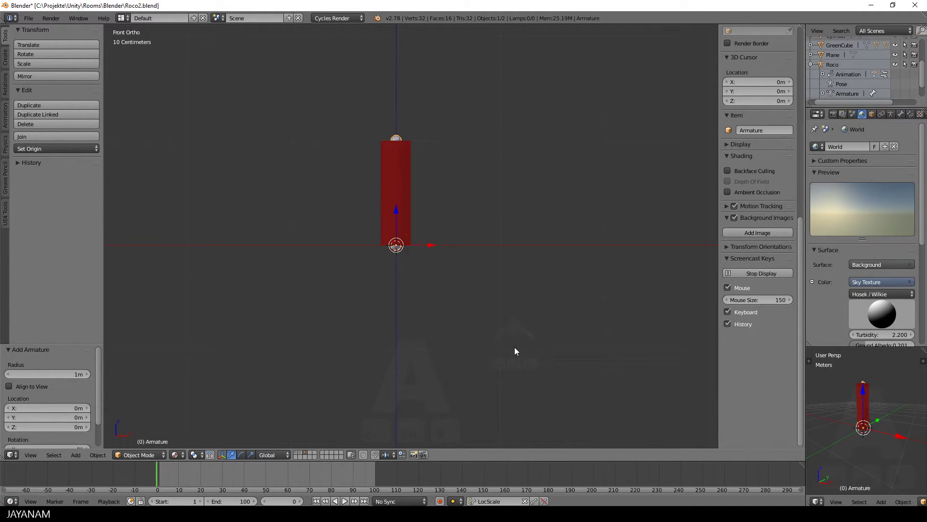
left_click(891, 114)
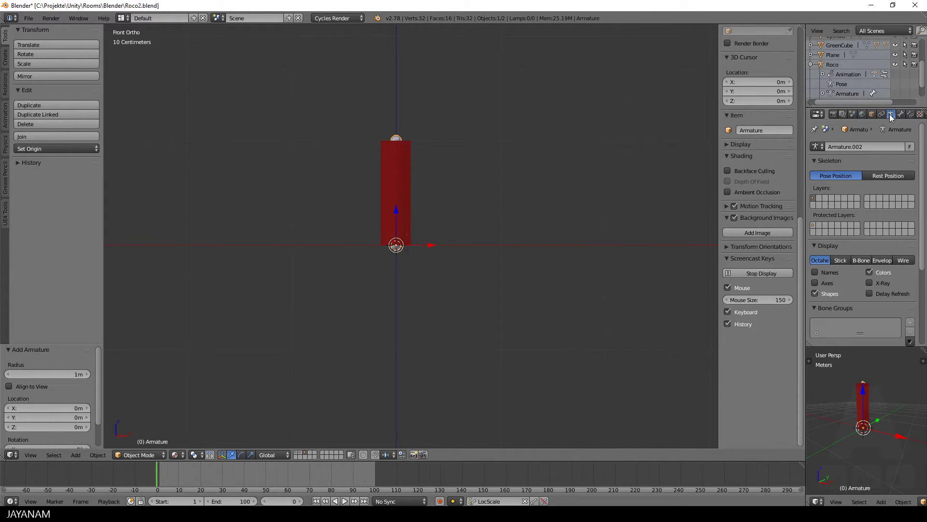
left_click(869, 283)
scroll(554, 248, "up", 3)
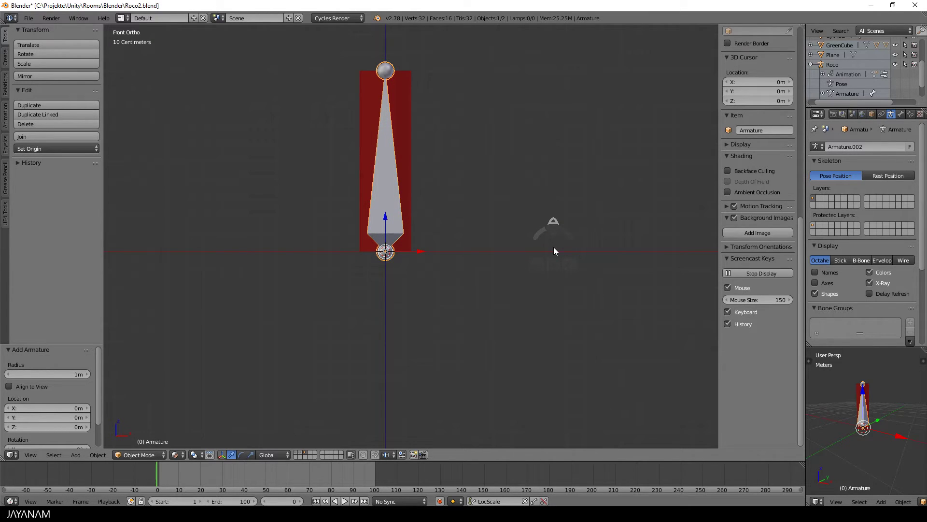
scroll(554, 248, "down", 2)
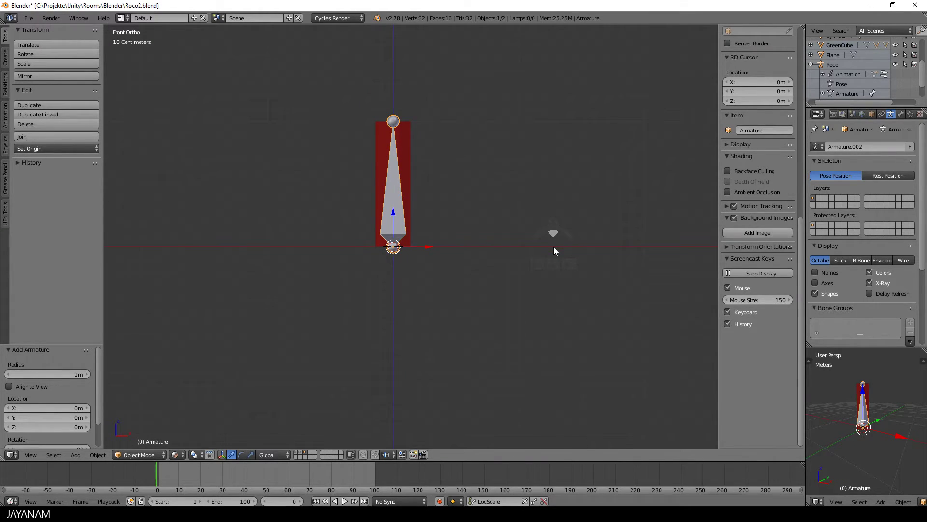
mouse_move(554, 247)
middle_mouse_down()
mouse_move(543, 242)
mouse_move(486, 262)
mouse_move(546, 233)
mouse_move(522, 295)
mouse_move(563, 222)
mouse_move(552, 235)
middle_mouse_up()
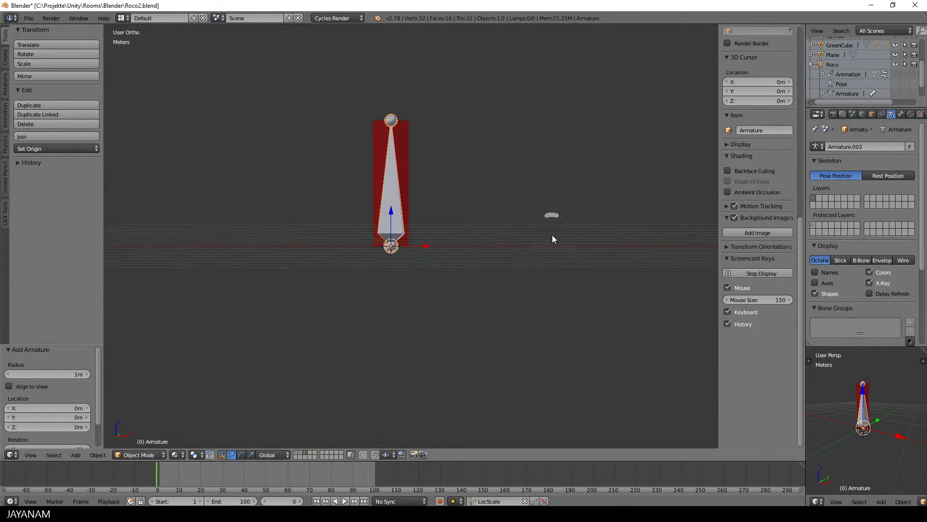
- Select the cylinder, enter Edit Mode, and extrude its top edge loop
right_click(405, 137)
middle_click_drag(404, 137, 446, 191)
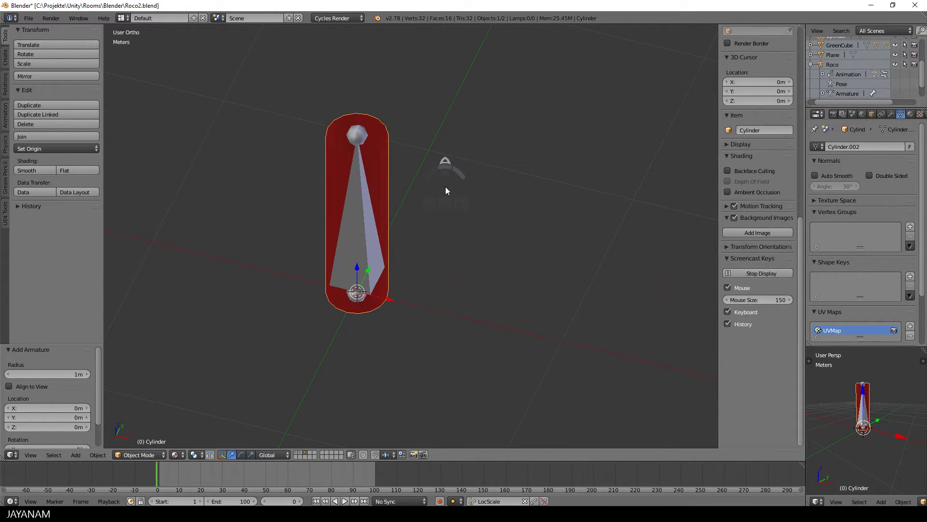
key("Tab")
left_click(547, 199)
key("a")
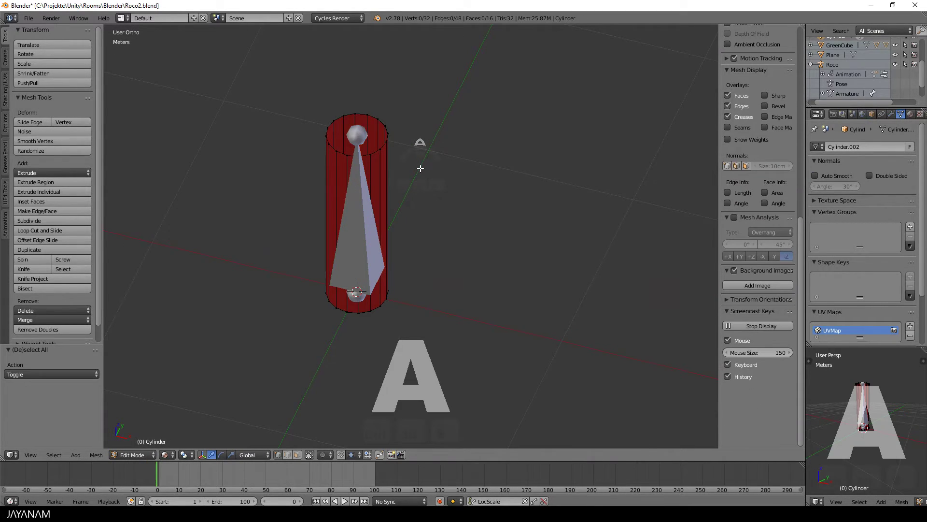
right_click(374, 150, "alt+shift")
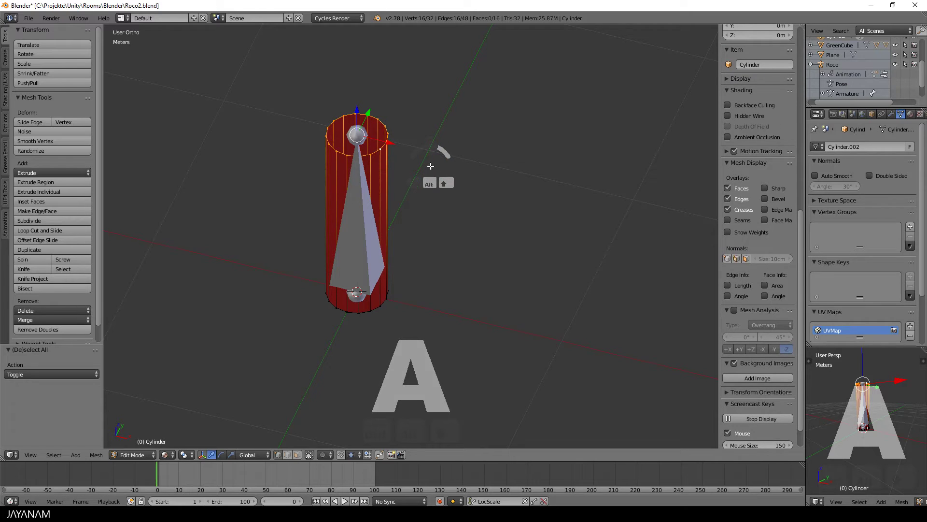
key("e")
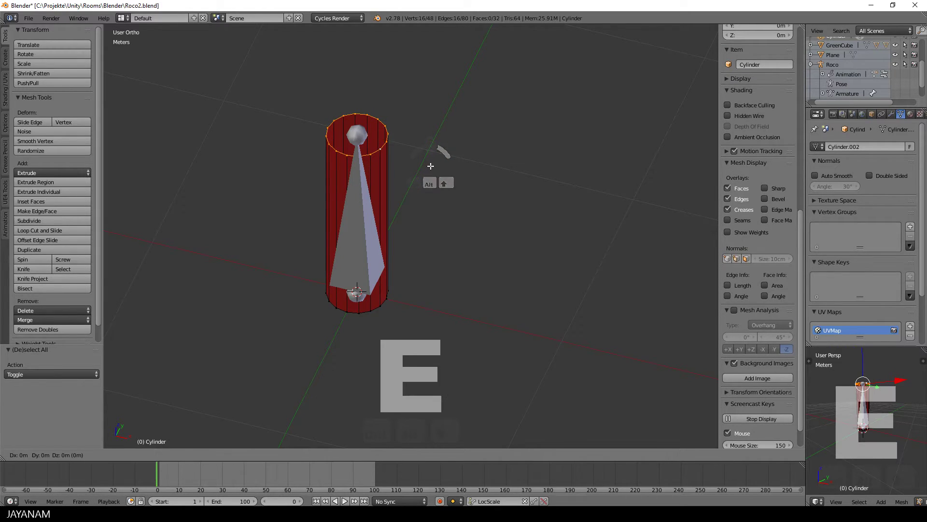
key("s")
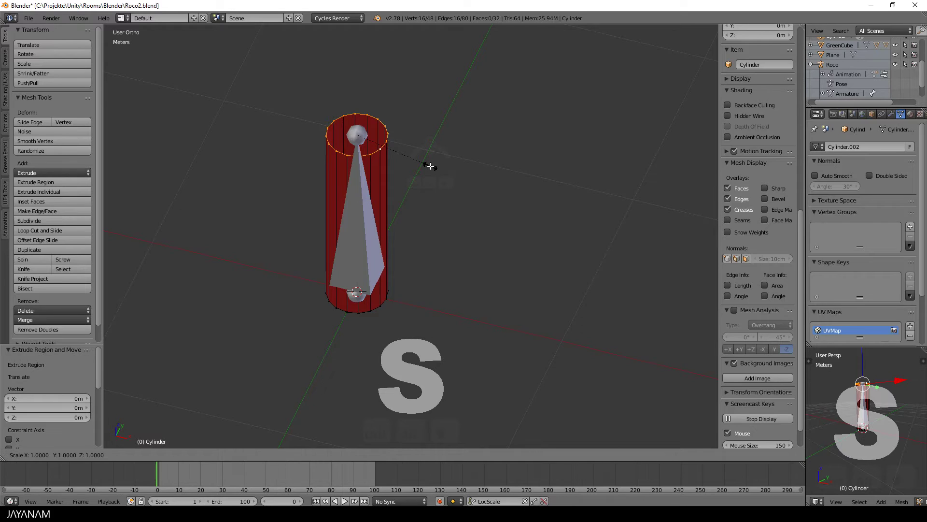
right_click(430, 165)
- Select all and Remove Doubles to merge 15 duplicate vertices, then return to Front view
key("a")
key("a")
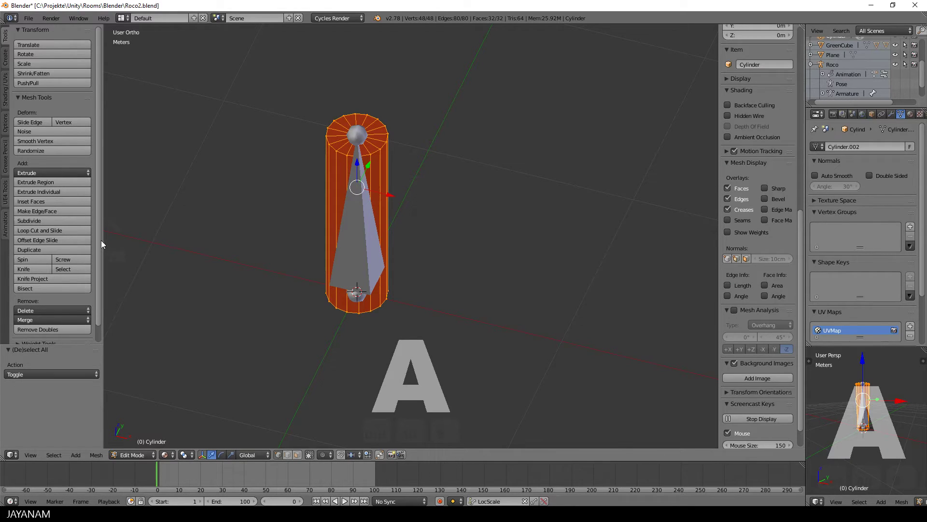
left_click(52, 330)
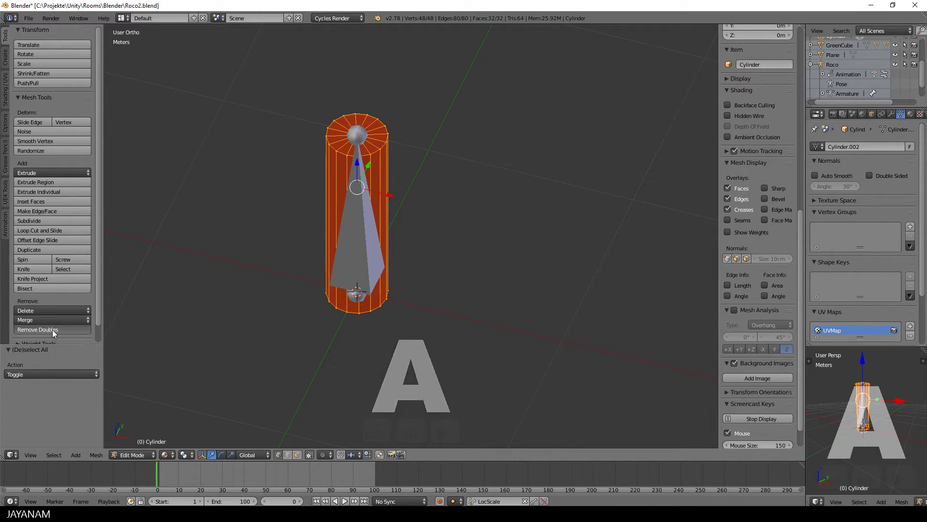
key("KP_1")
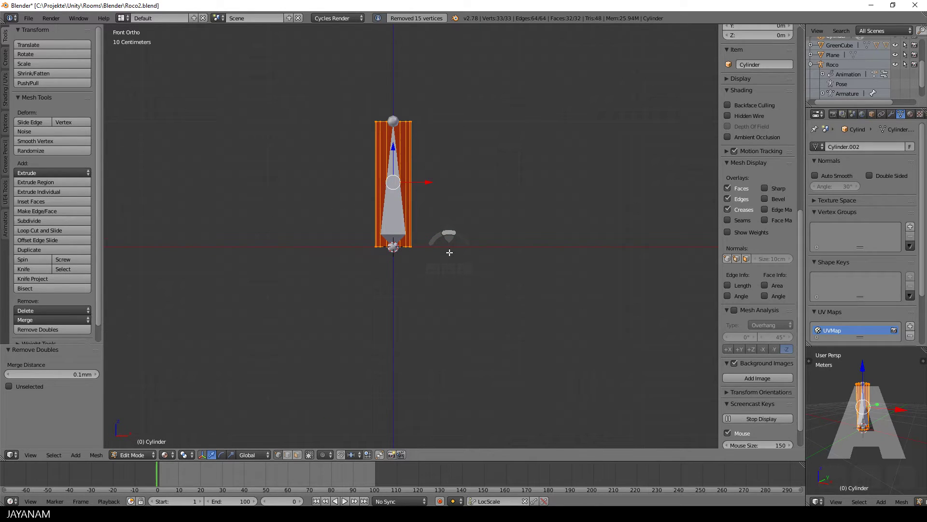
- In Object Mode, select the cylinder then the armature and parent With Automatic Weights
left_click(391, 251)
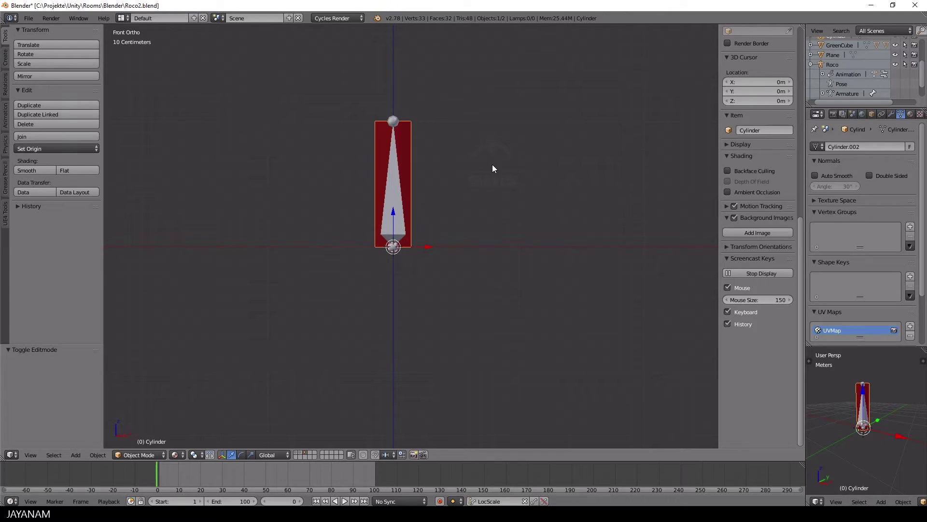
scroll(491, 166, "up", 2)
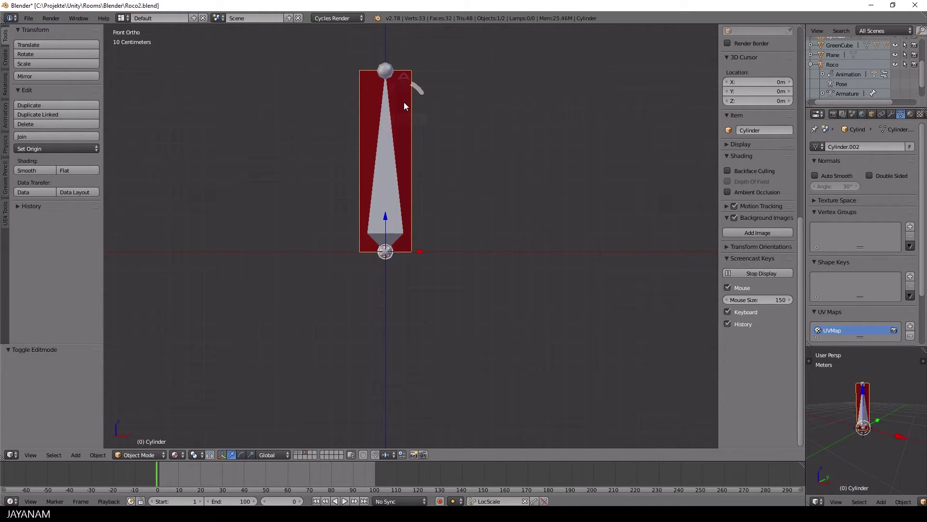
right_click(381, 189)
right_click(385, 193, "shift")
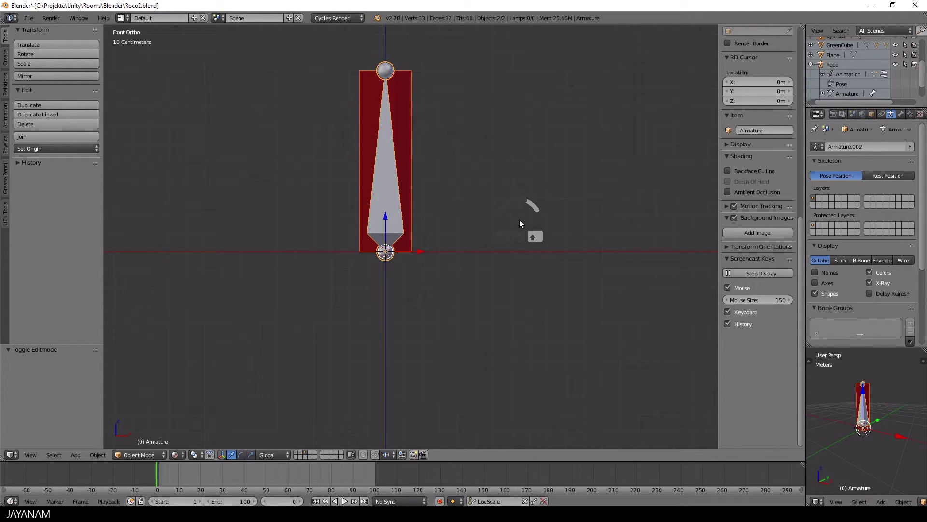
key("ctrl+p")
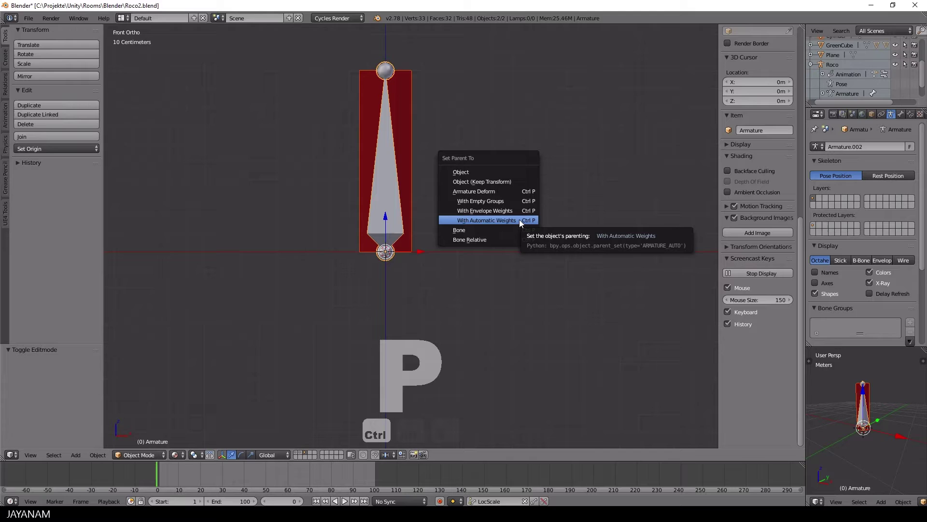
left_click(519, 219)
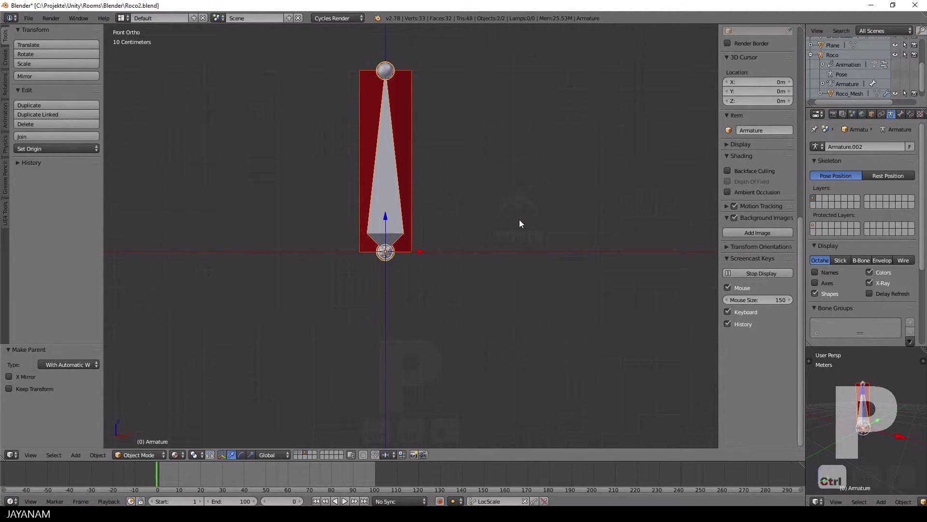
key("Tab")
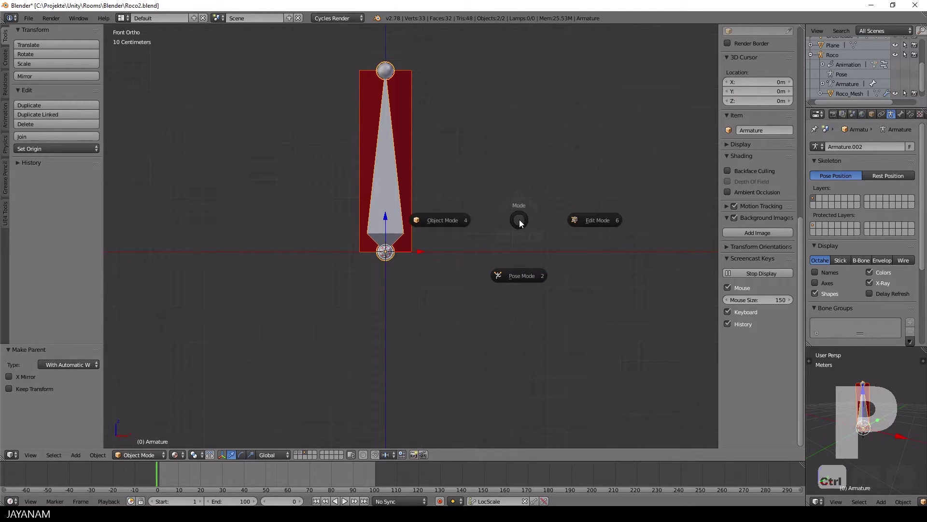
left_click(524, 271)
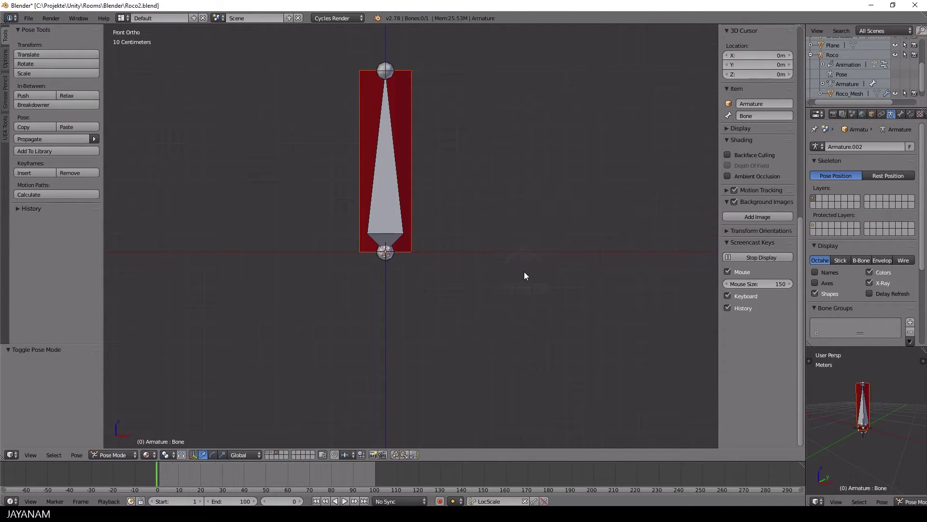
right_click(393, 112)
key("s")
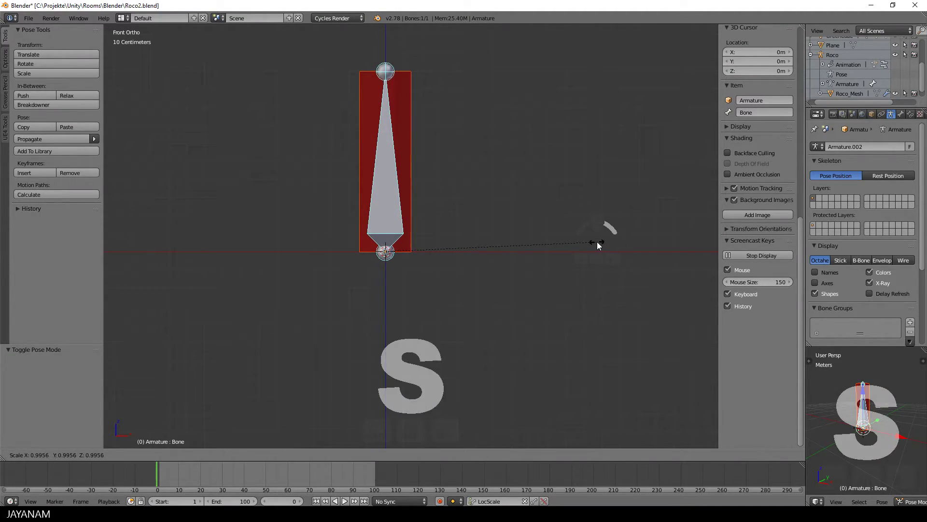
key("z")
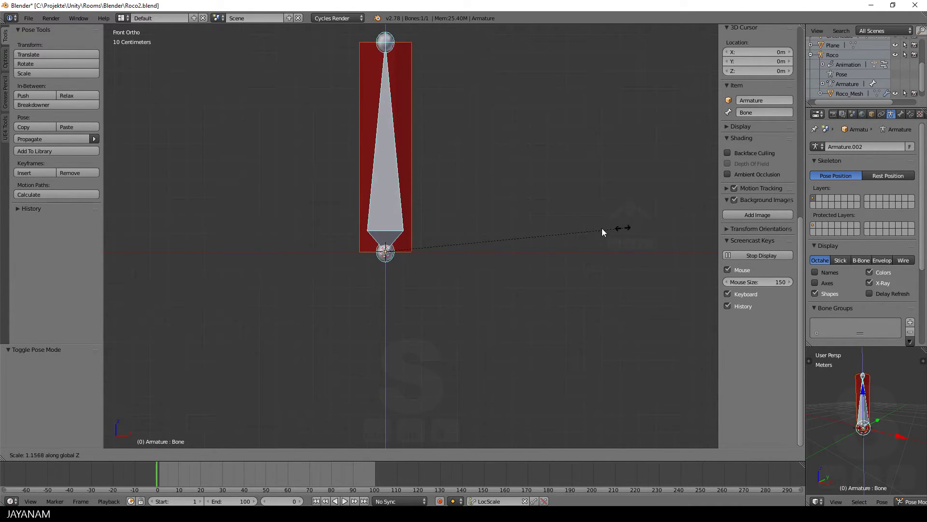
right_click(531, 238)
scroll(531, 237, "down", 4)
scroll(532, 242, "up", 4)
middle_click_drag(528, 269, 560, 211, "shift")
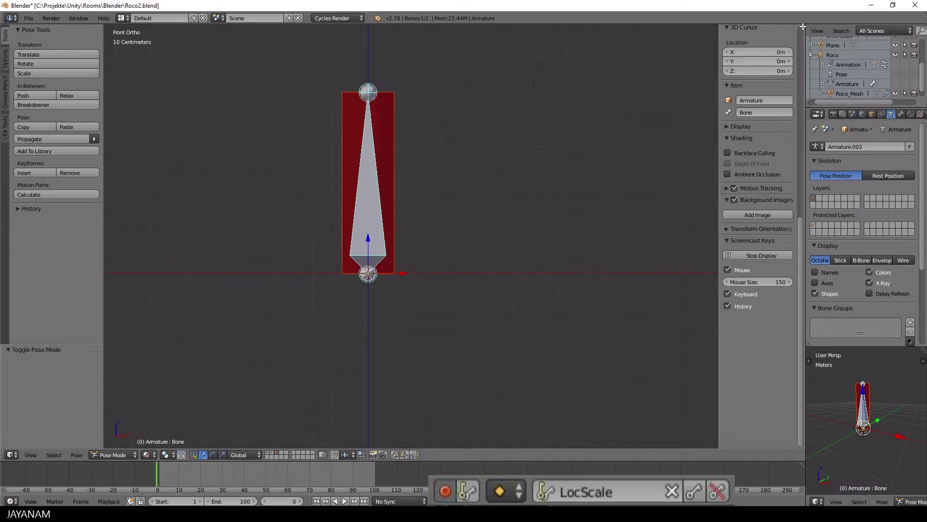
- Split the viewport and make the right area a Dope Sheet in Action Editor mode
left_click_drag(803, 26, 442, 91)
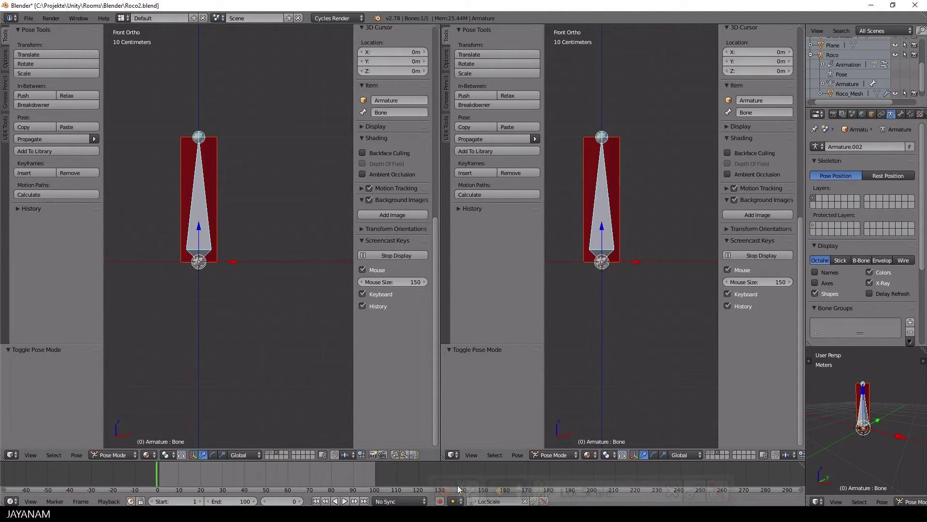
left_click(452, 455)
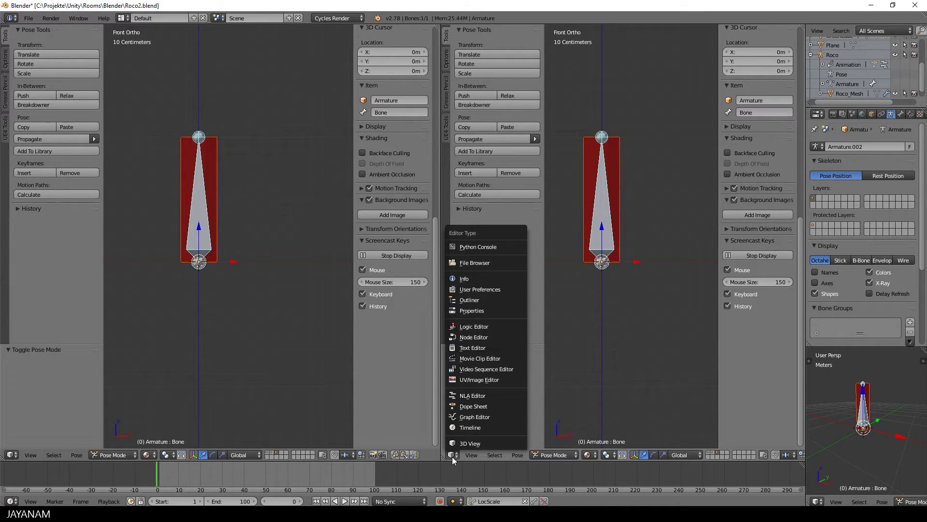
left_click(474, 406)
left_click(605, 455)
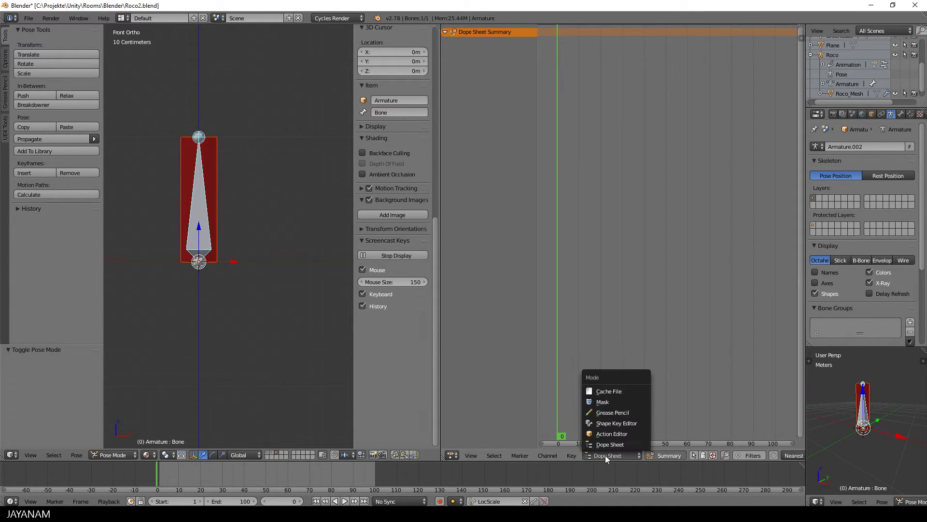
left_click(616, 433)
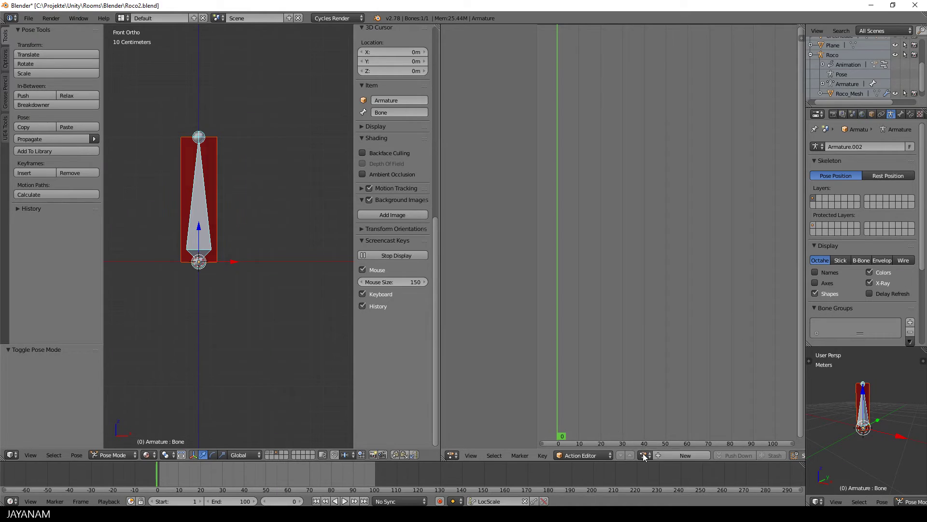
- Create a new action and name it Timer
left_click(698, 455)
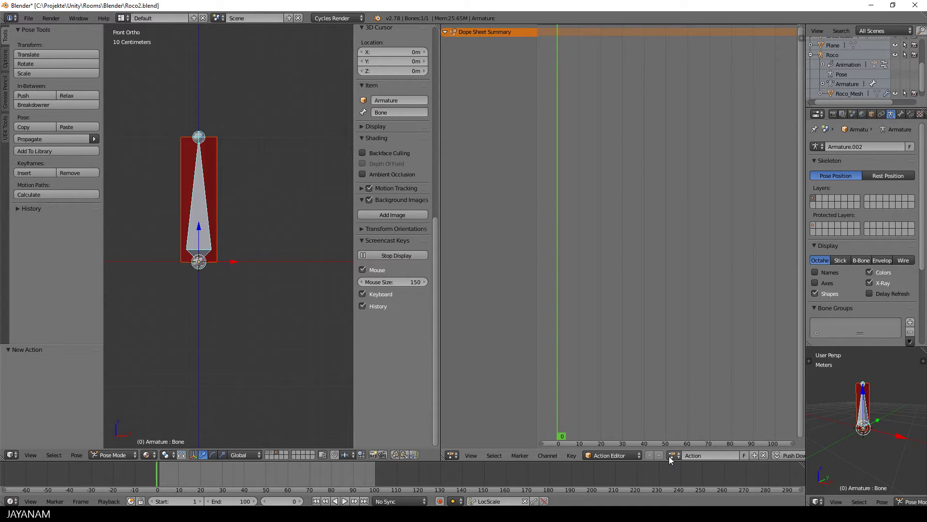
left_click(702, 455)
type("Timer")
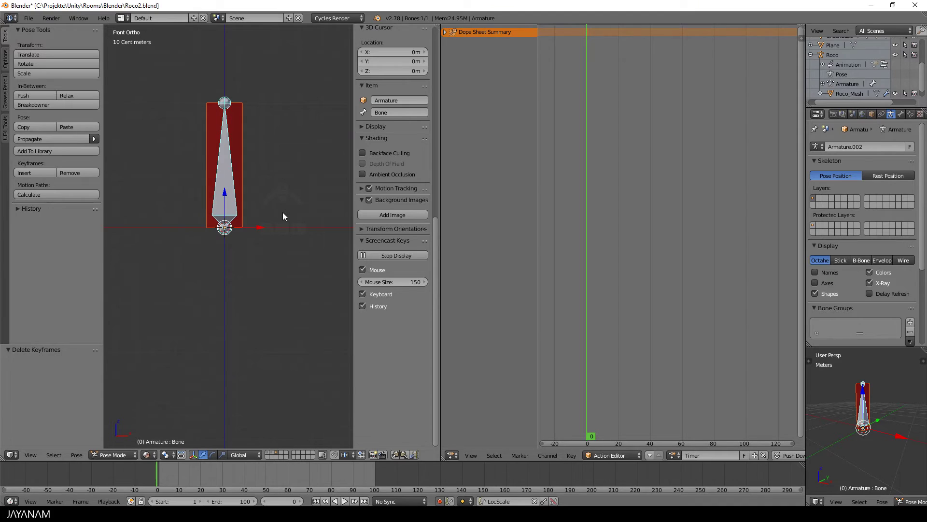
- At frame 0, flatten the bone to 0.02 along Z so it is keyed in the Timer action
key("s")
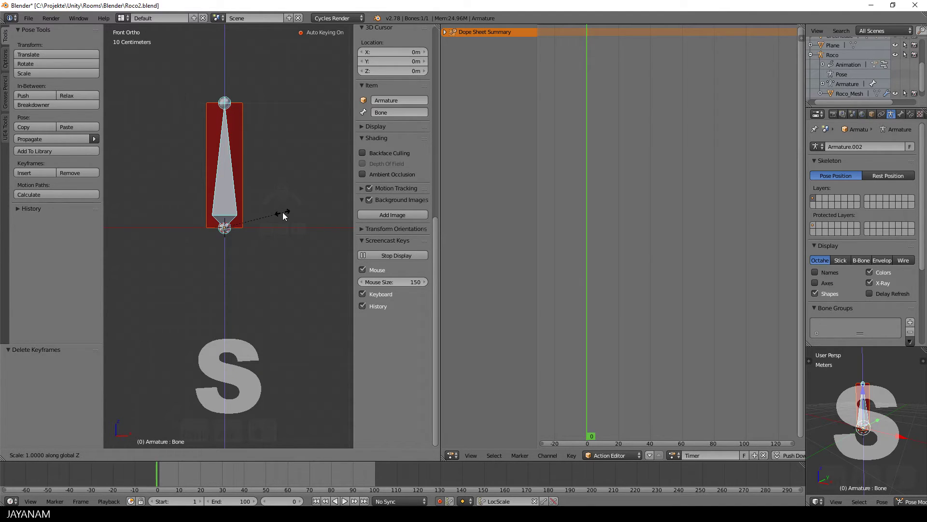
type(".02")
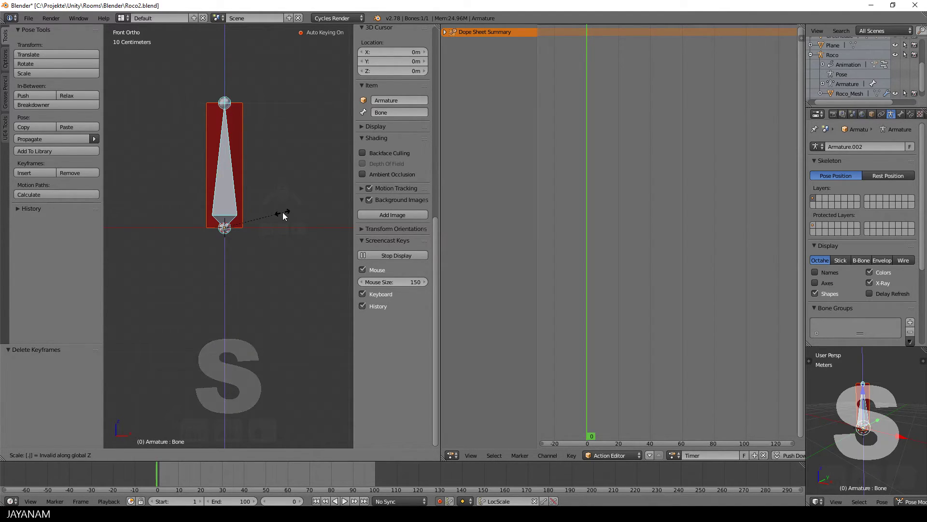
key("Return")
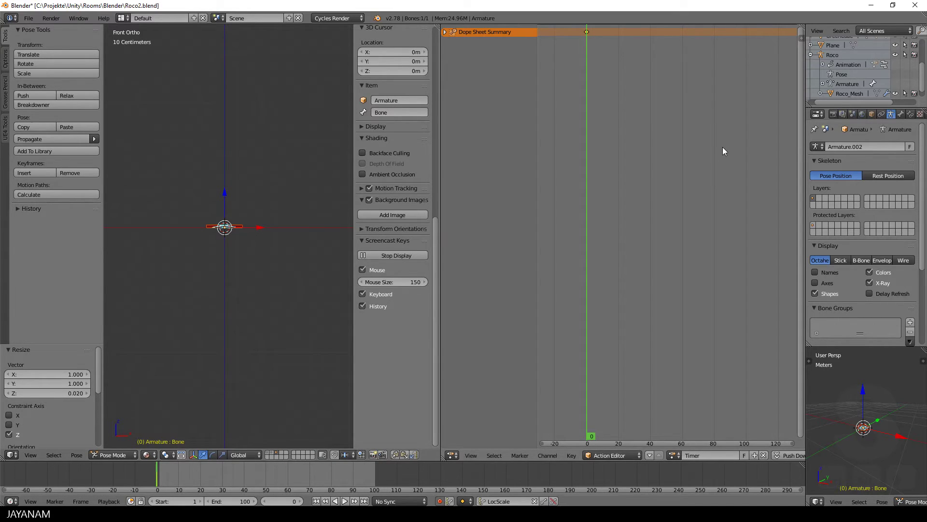
left_click(445, 31)
scroll(611, 245, "down", 2)
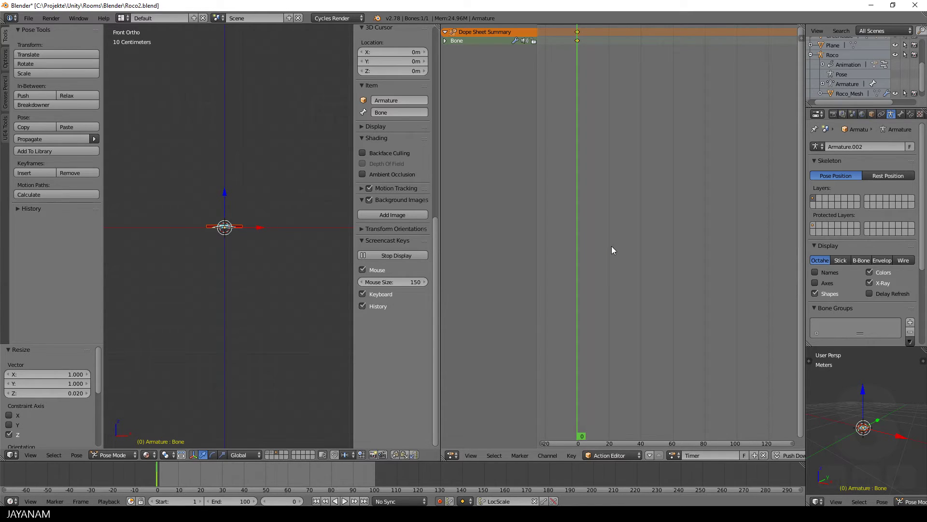
scroll(612, 249, "down", 2)
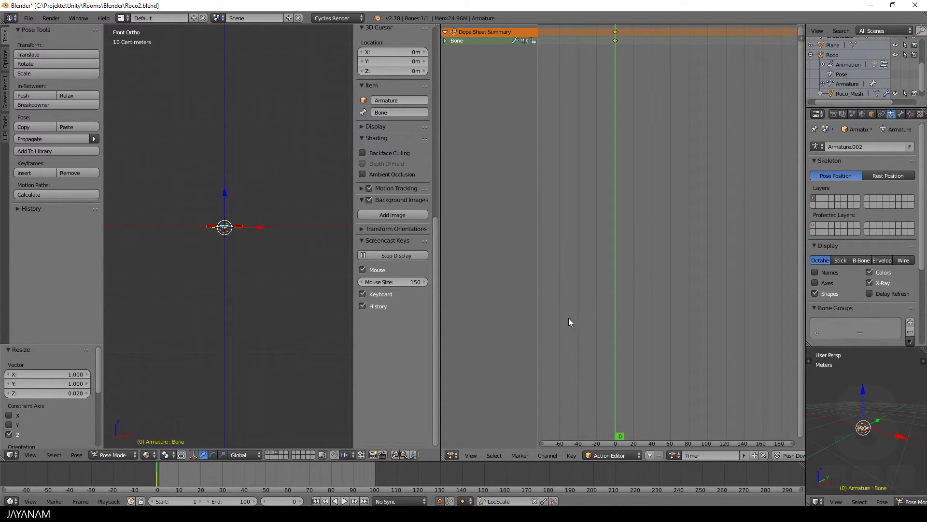
- Restore the bone to full length at frame 100, then play and scrub to check the growth
left_click(292, 500)
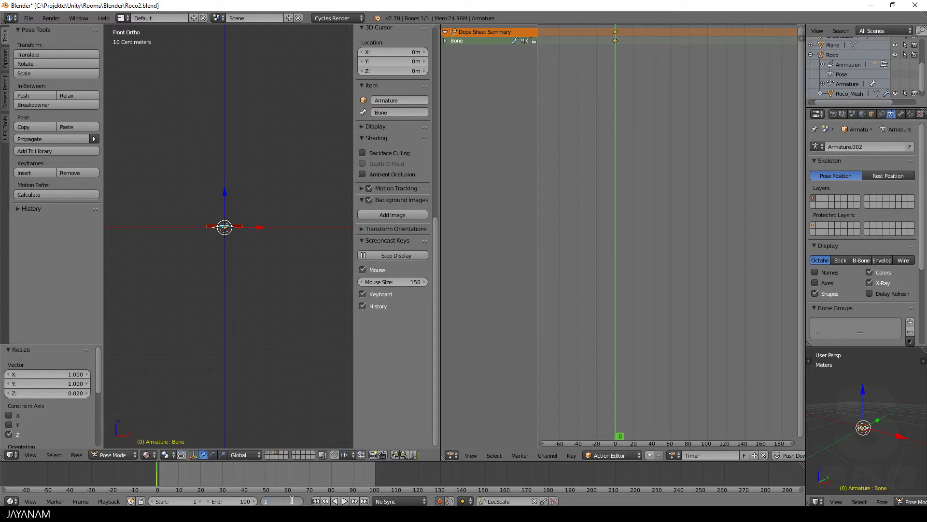
key("Return")
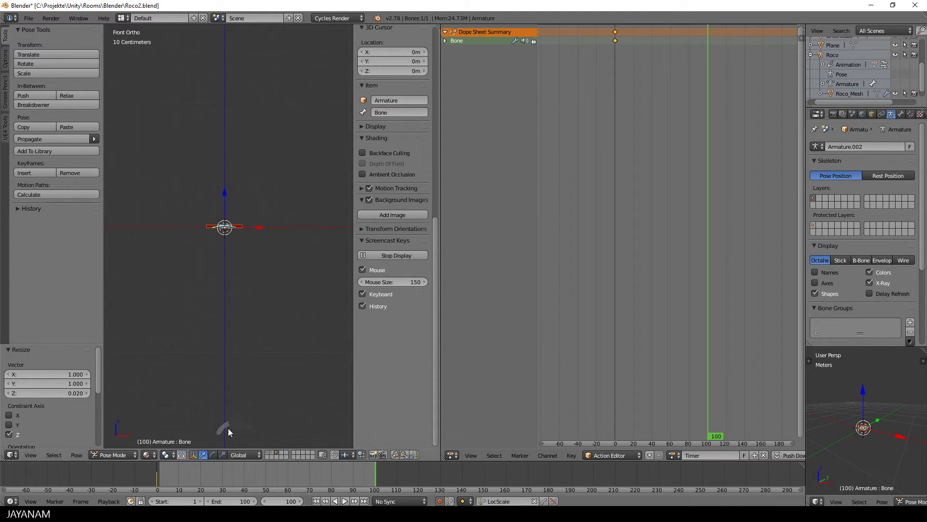
left_click(76, 455)
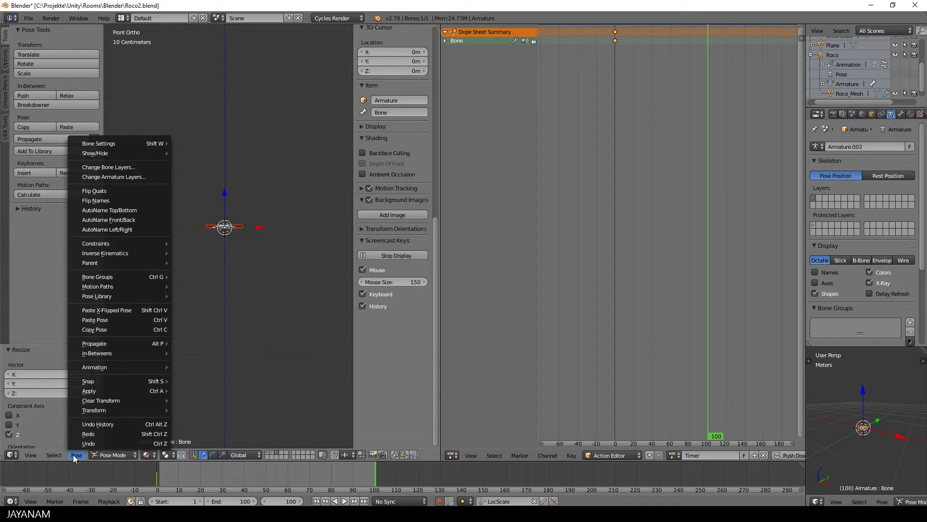
mouse_move(121, 400)
left_click(201, 401)
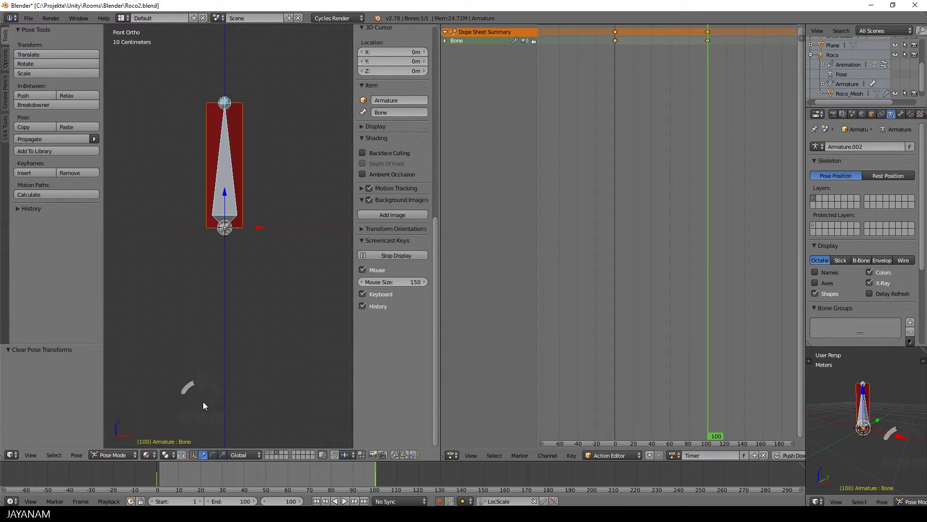
key("alt+a")
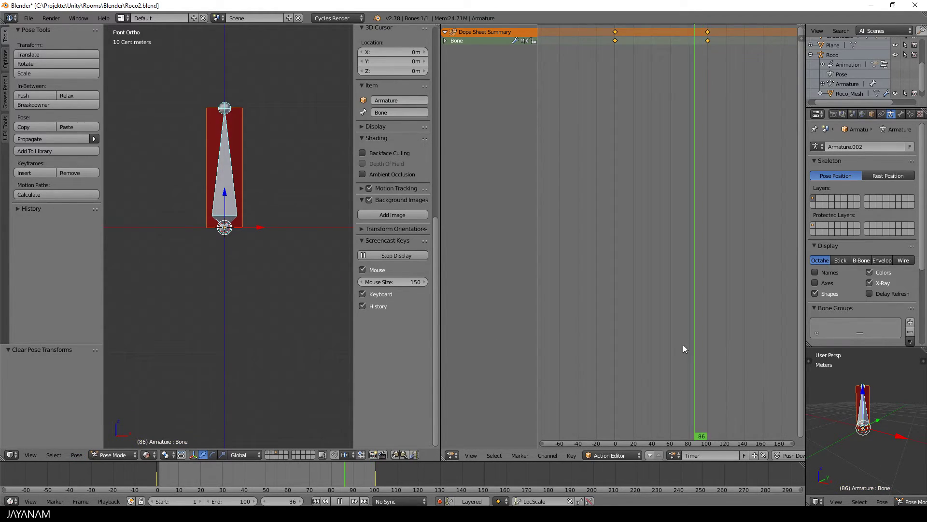
left_click_drag(664, 357, 590, 366)
key("alt+a")
- Save the blend file and select the Time_Cylinder object together with its Cylinder mesh
key("ctrl+s")
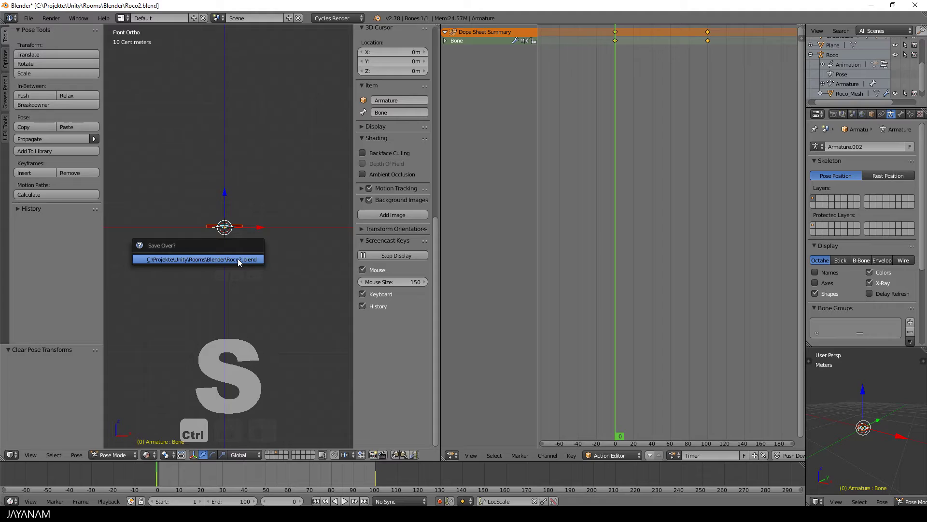
left_click(237, 259)
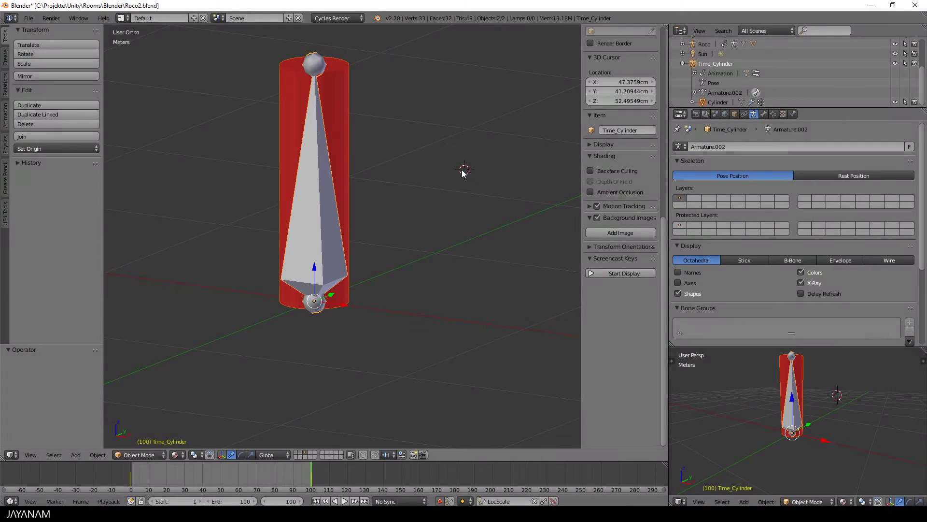
left_click(464, 169)
left_click(704, 64)
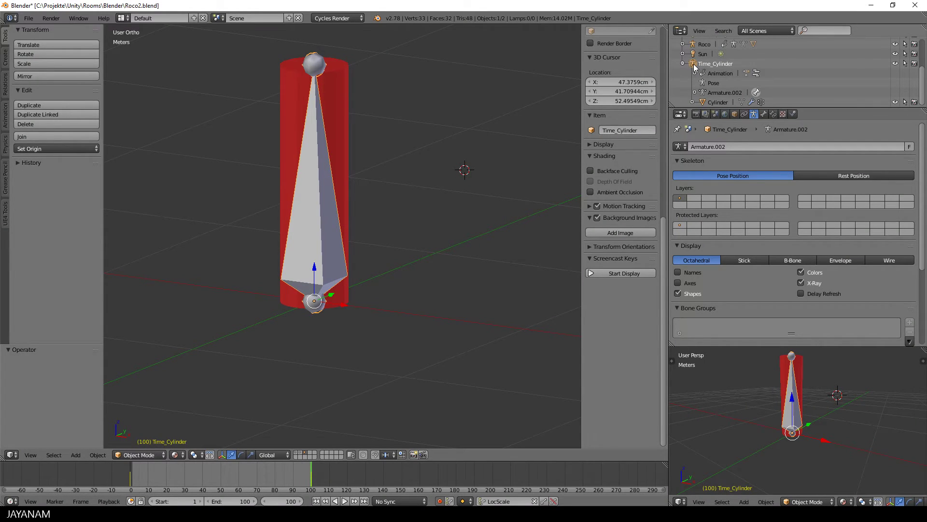
left_click(695, 68, "shift")
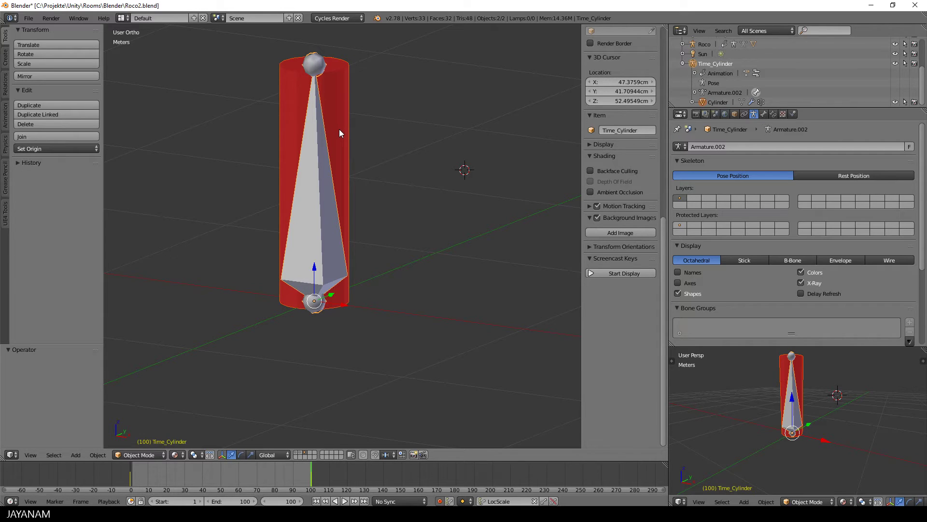
- Export the selected objects as Time_Cylinder.fbx into the Unity Models assets folder
left_click(27, 18)
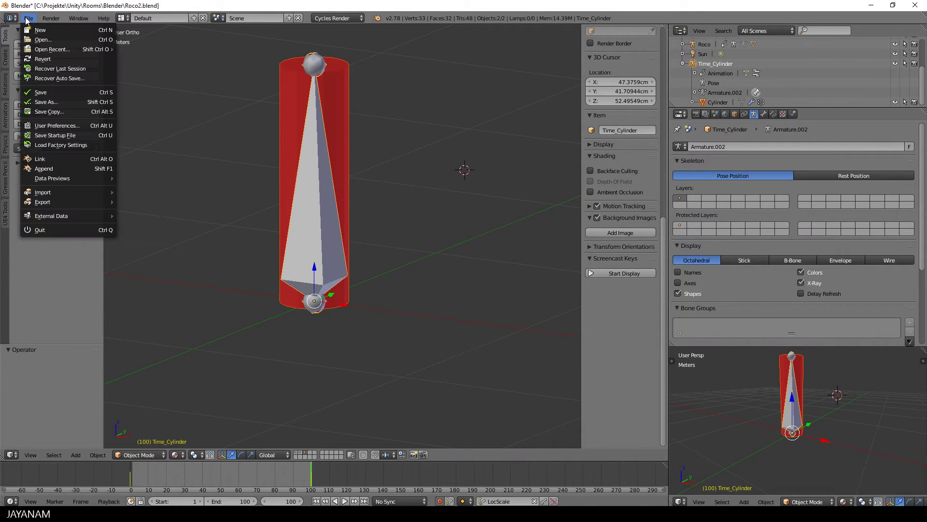
mouse_move(50, 205)
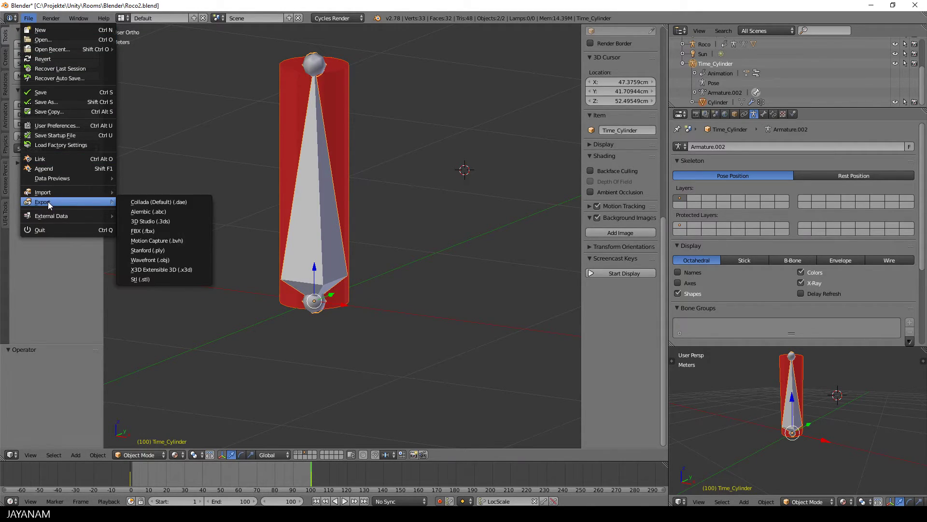
left_click(148, 230)
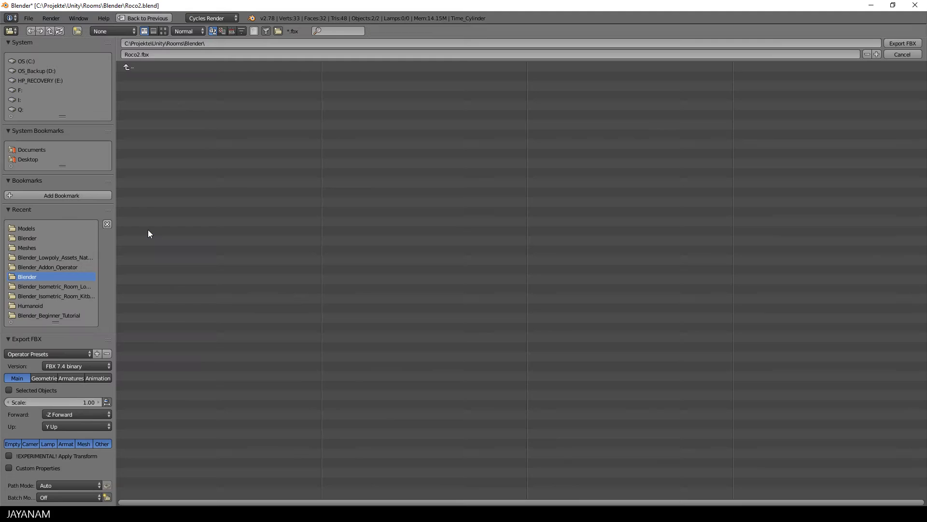
left_click(67, 443)
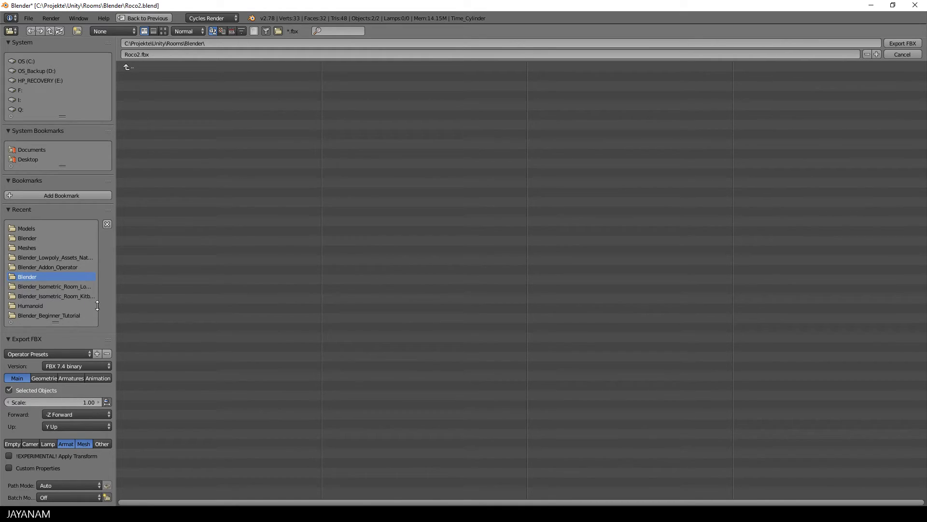
left_click(29, 227)
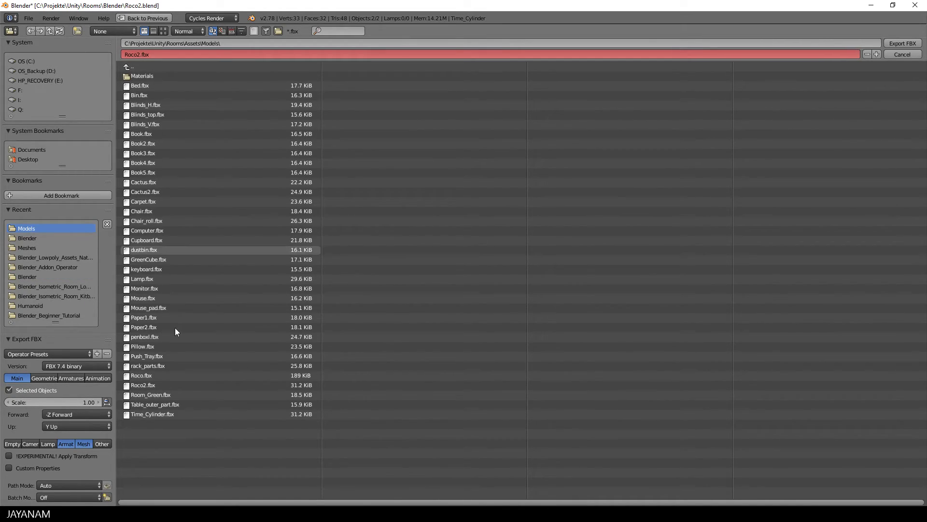
left_click(143, 414)
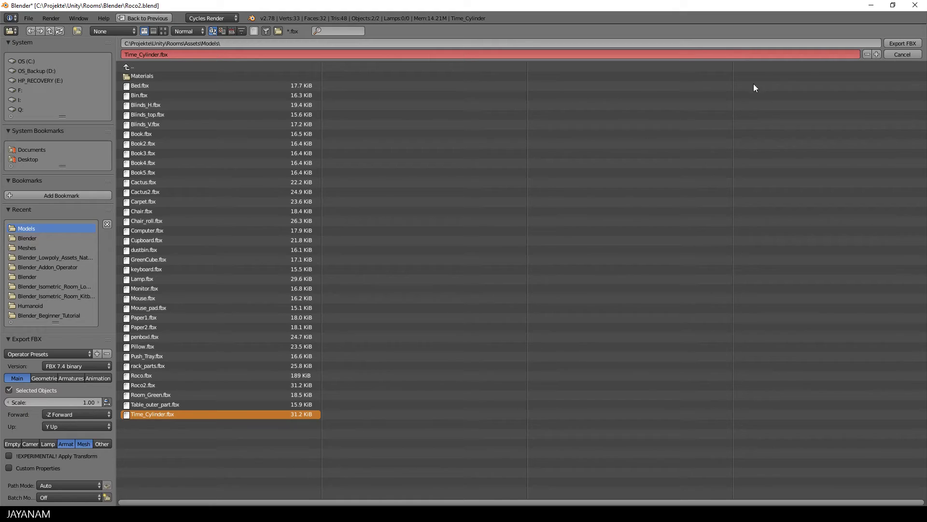
left_click(898, 43)
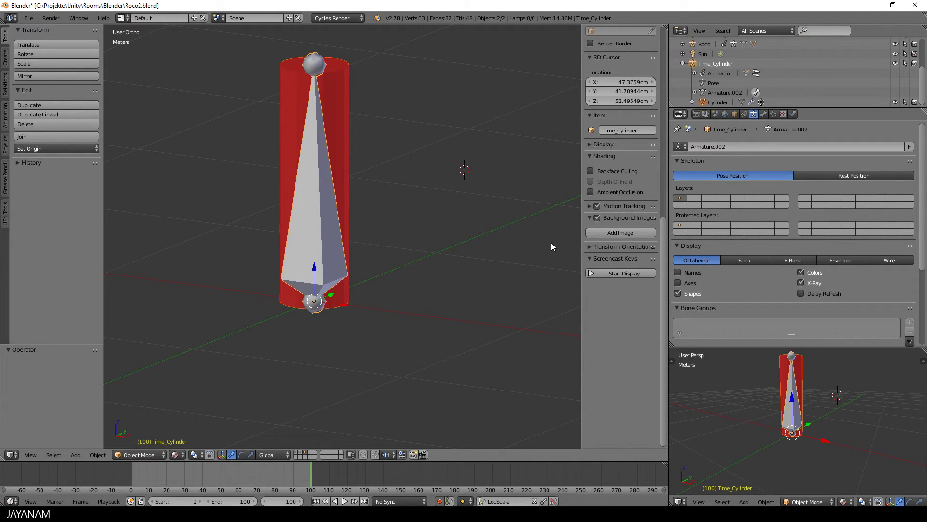
- In Unity, select the imported Time_Cylinder model and preview its Timer clip
key("alt+Tab")
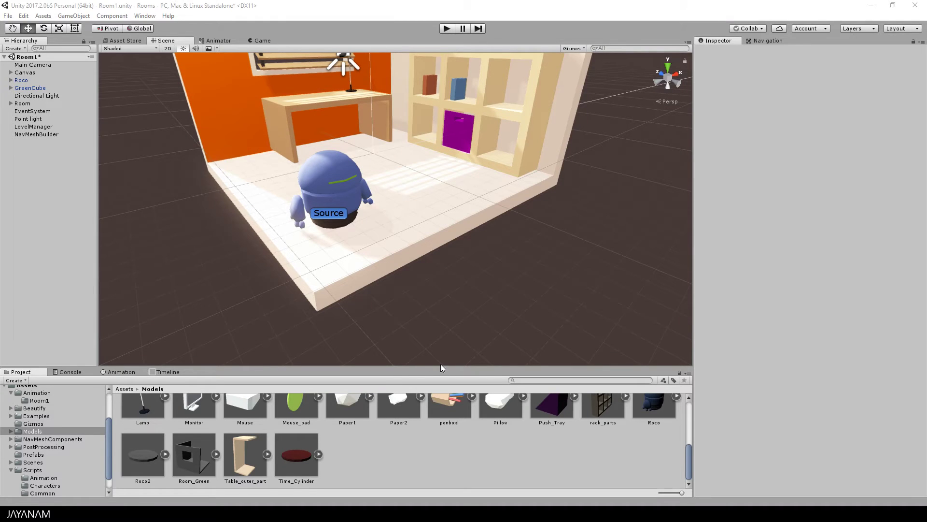
left_click(303, 457)
left_click(319, 454)
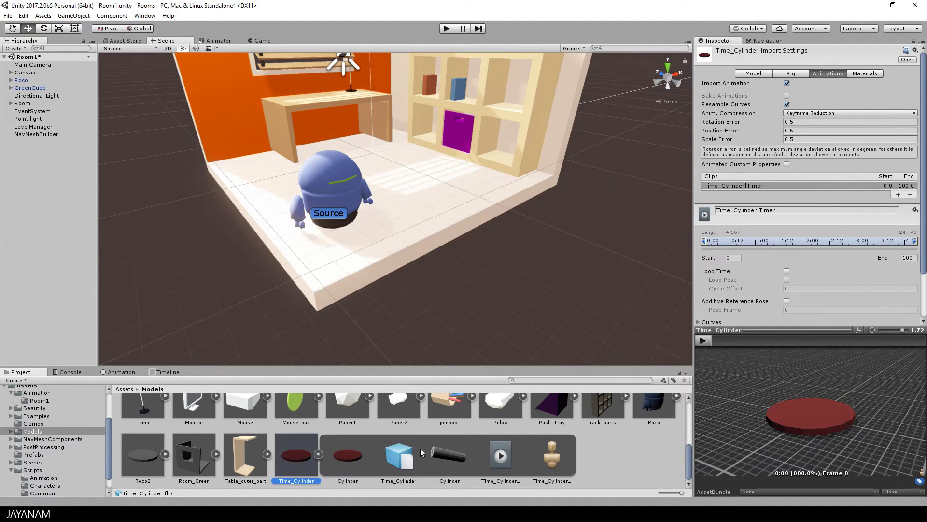
left_click(500, 456)
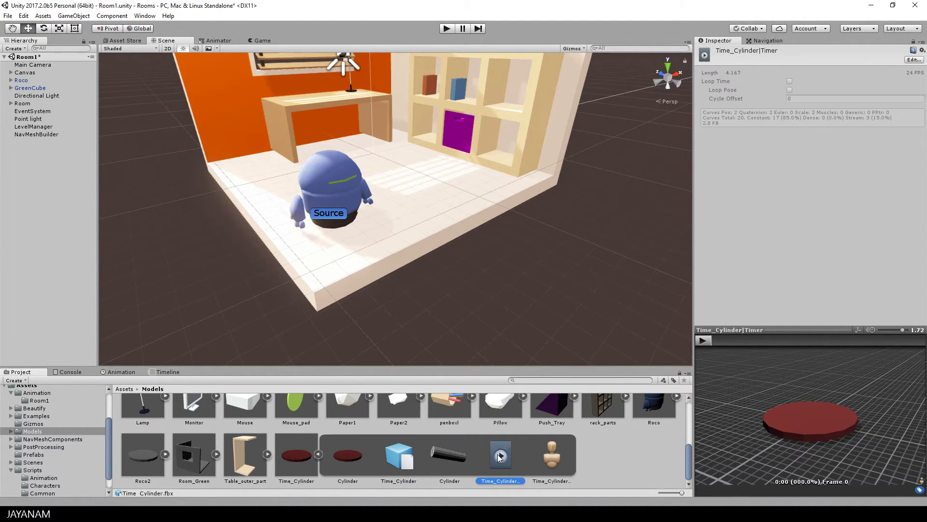
left_click(703, 341)
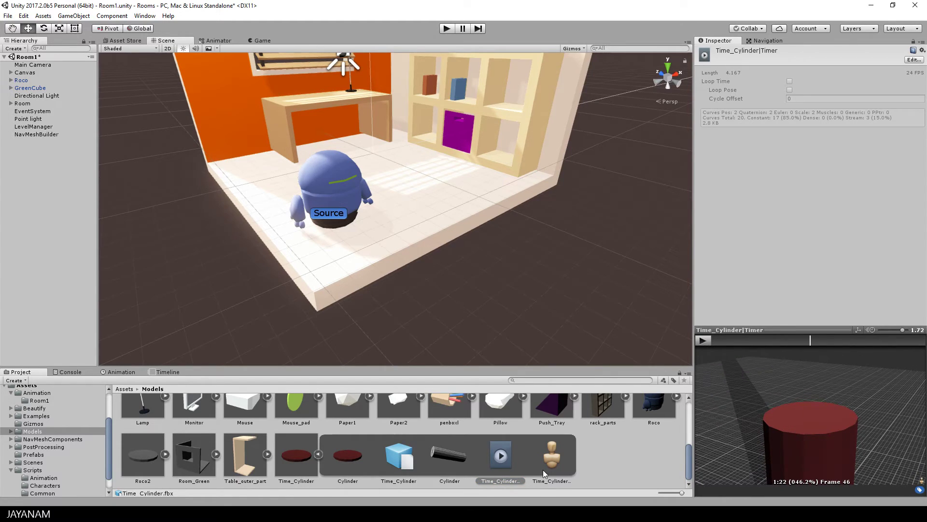
- Place Time_Cylinder on the room floor and scale it down to about 0.56
left_click_drag(309, 442, 428, 203)
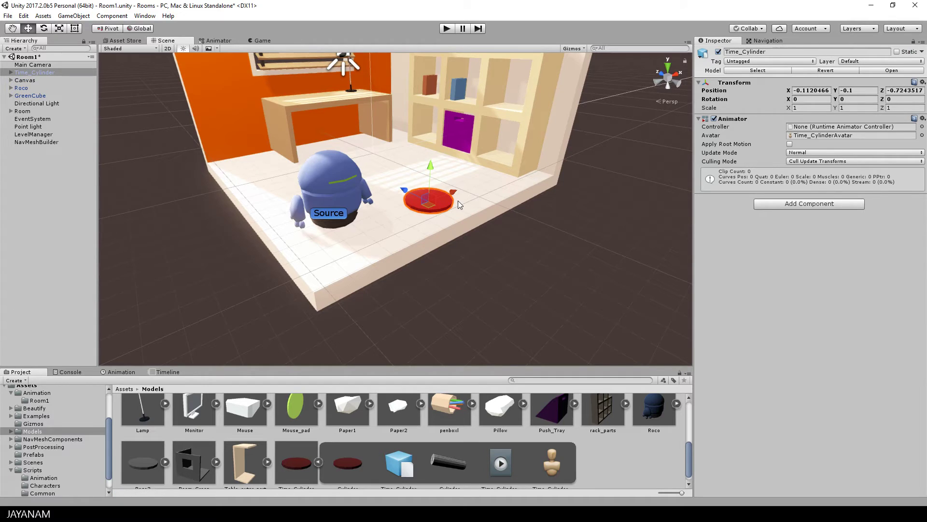
key("e")
key("r")
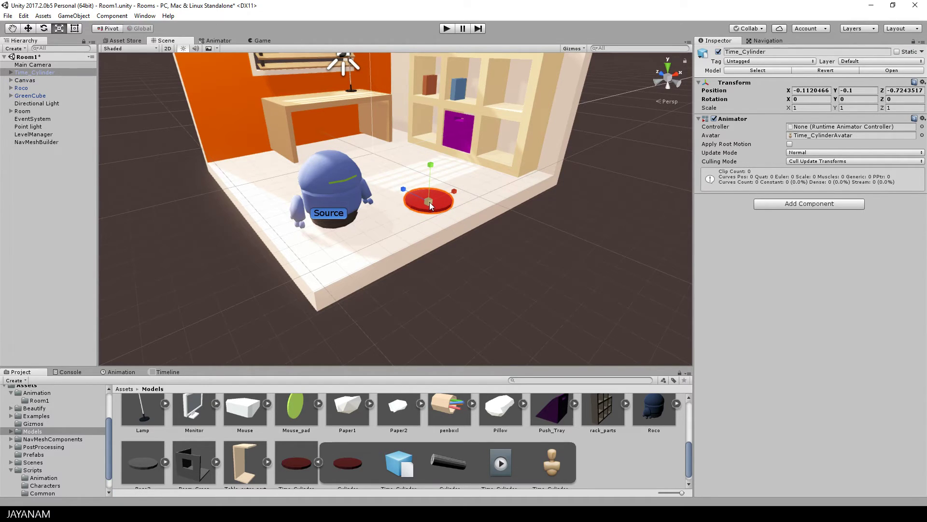
left_click_drag(430, 202, 410, 205)
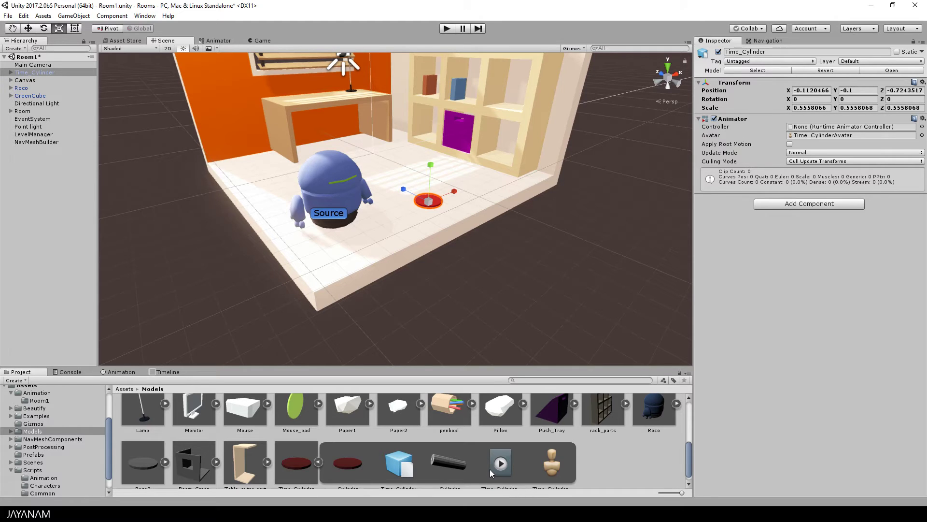
- Assign the Timer clip to Time_Cylinder and move its new controller into the Animation folder
left_click_drag(490, 469, 43, 76)
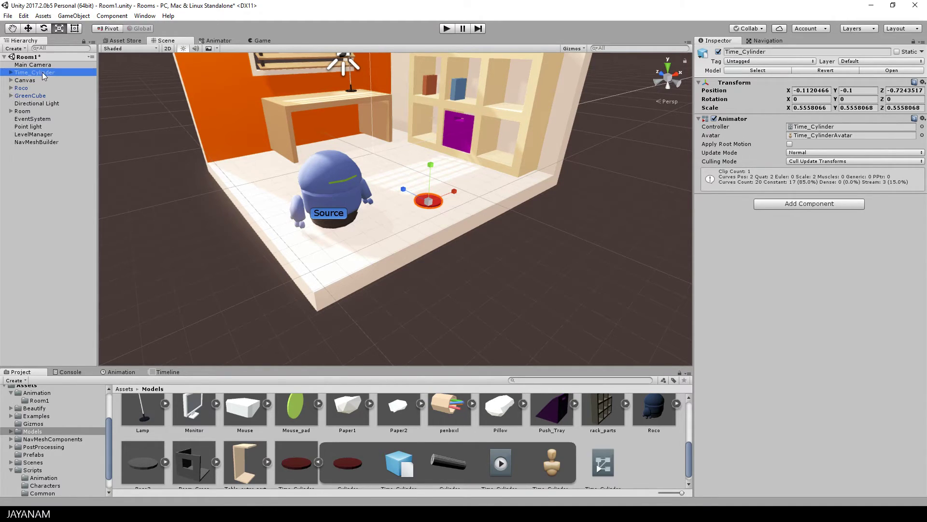
left_click(805, 127)
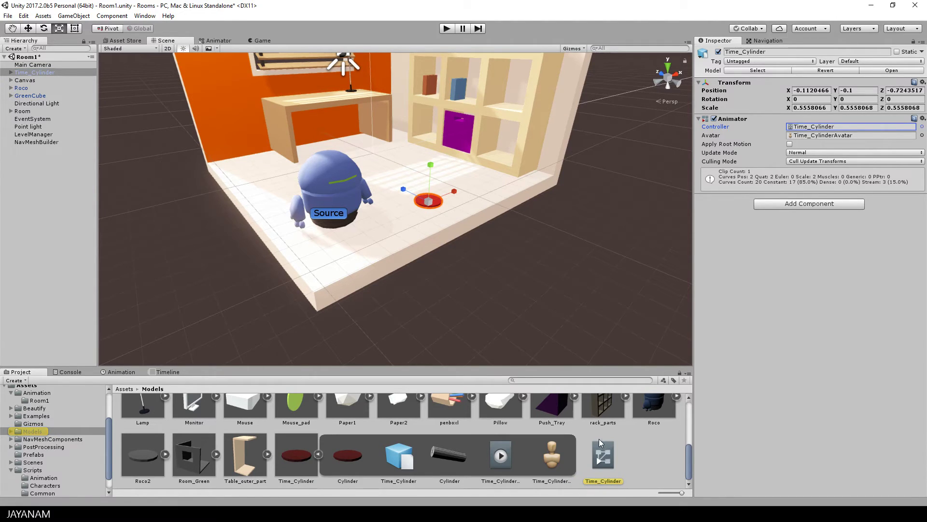
left_click_drag(601, 443, 41, 410)
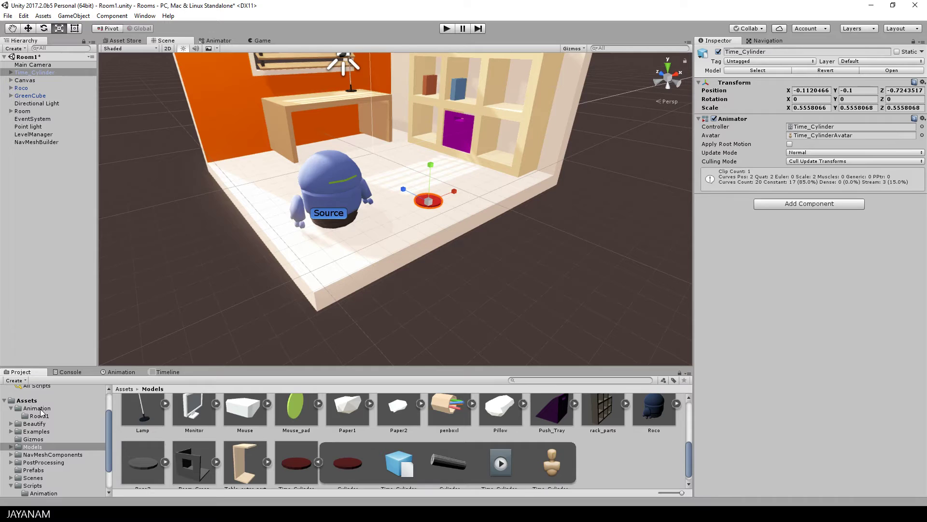
- Add a new script component named Timer_Cylinder and move the script into Scripts/Common
left_click(803, 204)
type("new s")
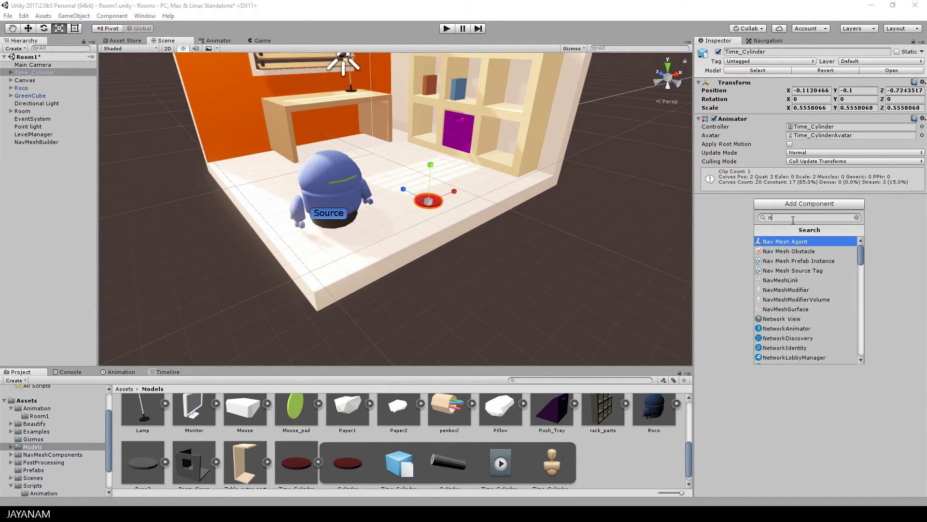
left_click(800, 241)
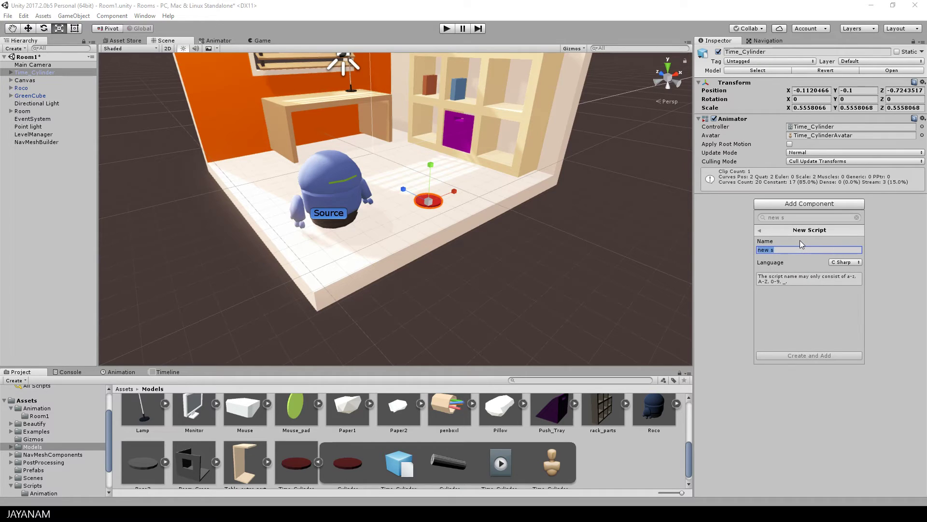
type("Timer_Cyl")
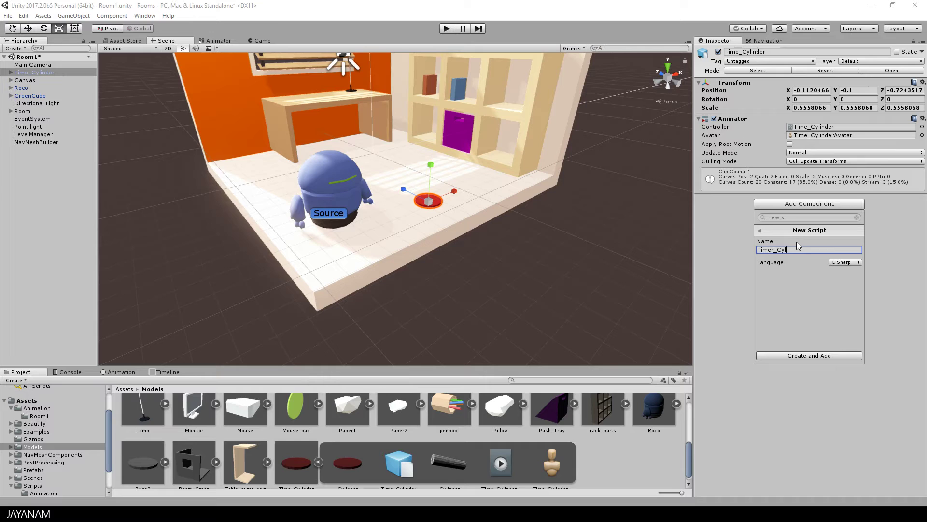
type("inder")
key("Return")
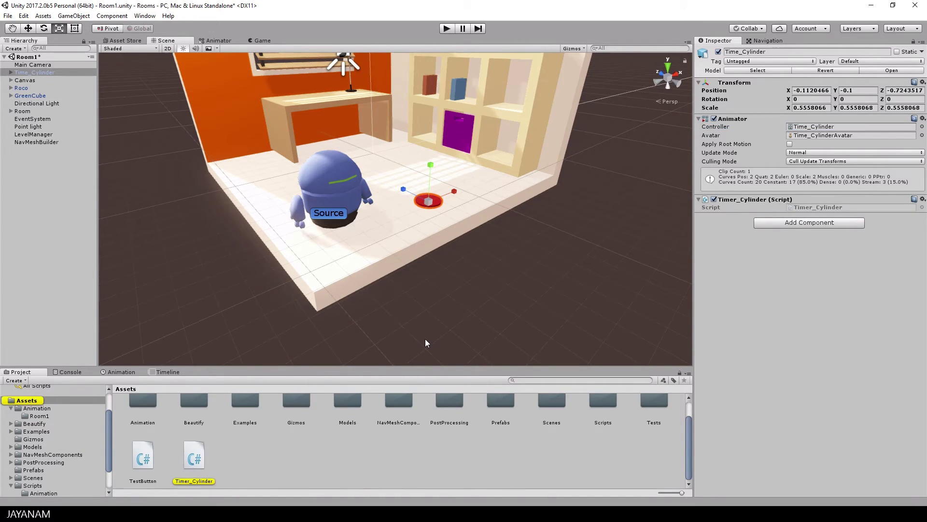
scroll(41, 479, "down", 2)
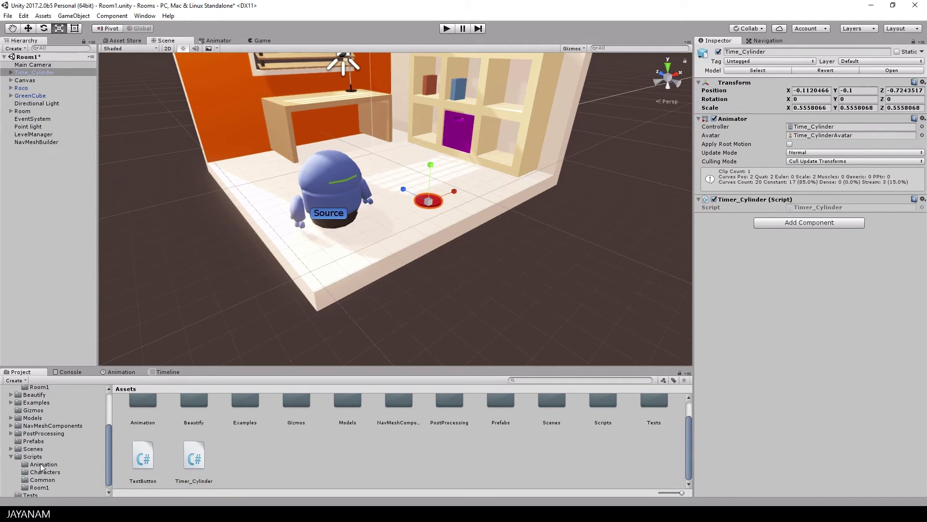
left_click_drag(194, 456, 49, 480)
- Open the Time_Cylinder controller graph and place the Timer state beside Entry
left_click(68, 478)
double_click(826, 126)
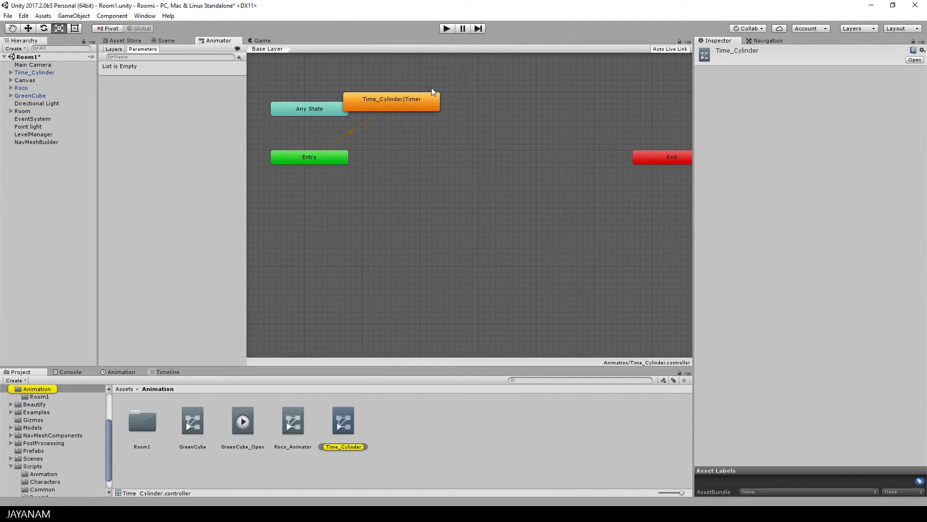
left_click_drag(405, 99, 493, 159)
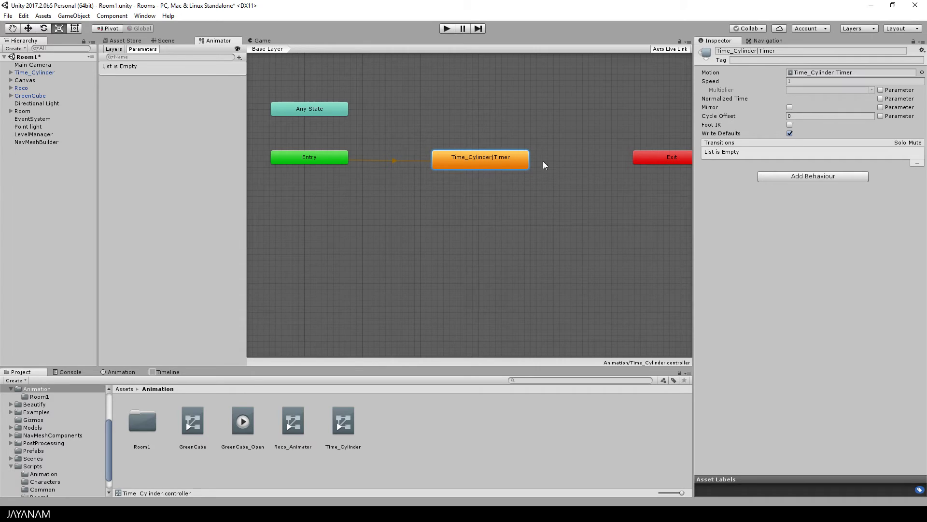
left_click(800, 82)
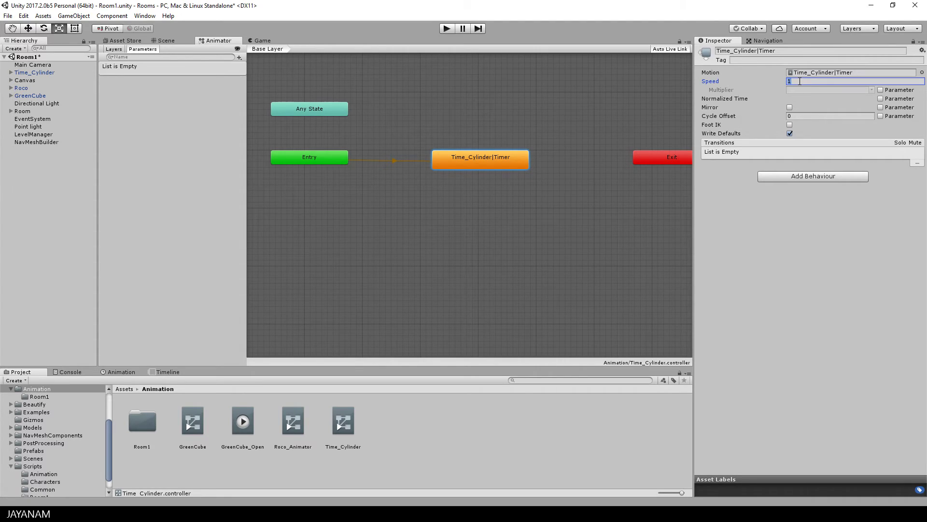
- Add a float parameter multi set to 1.0 and use it as the Timer state's speed multiplier
left_click(239, 57)
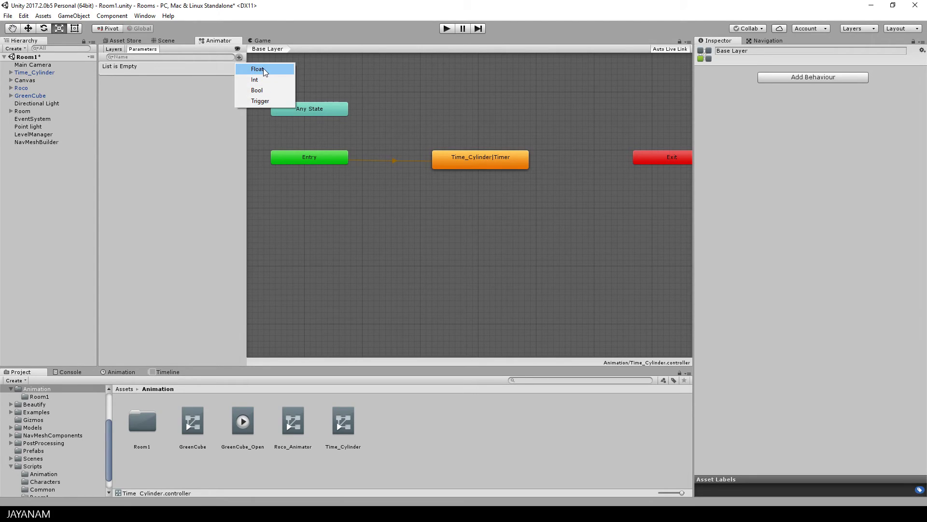
left_click(263, 70)
type("multi")
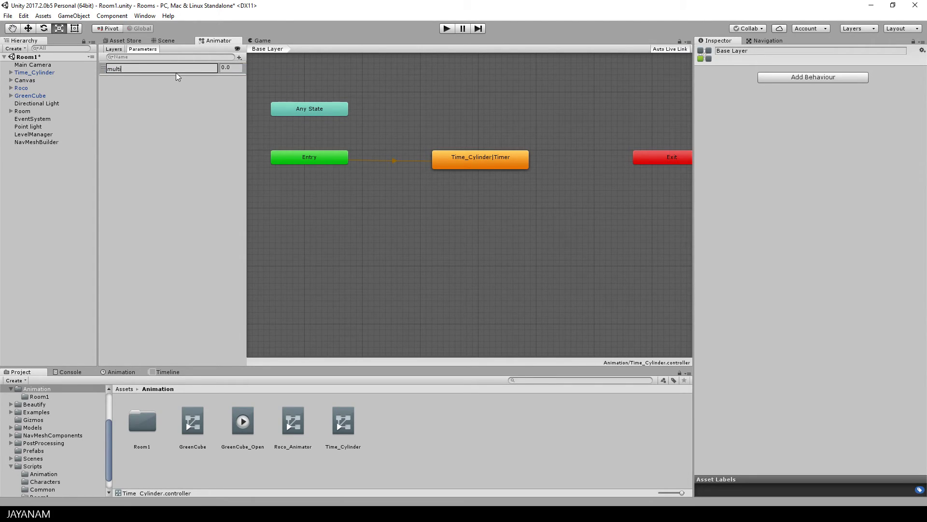
key("Return")
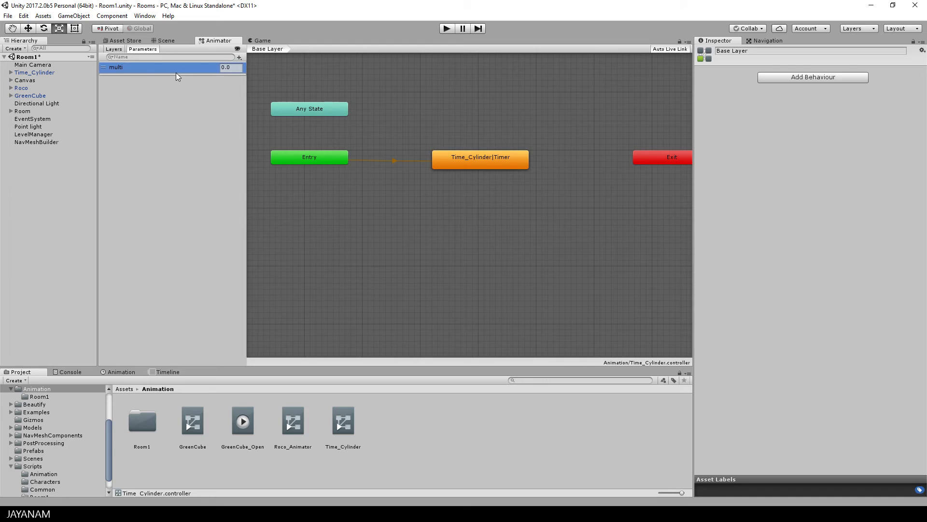
left_click(230, 67)
type("1")
key("Tab")
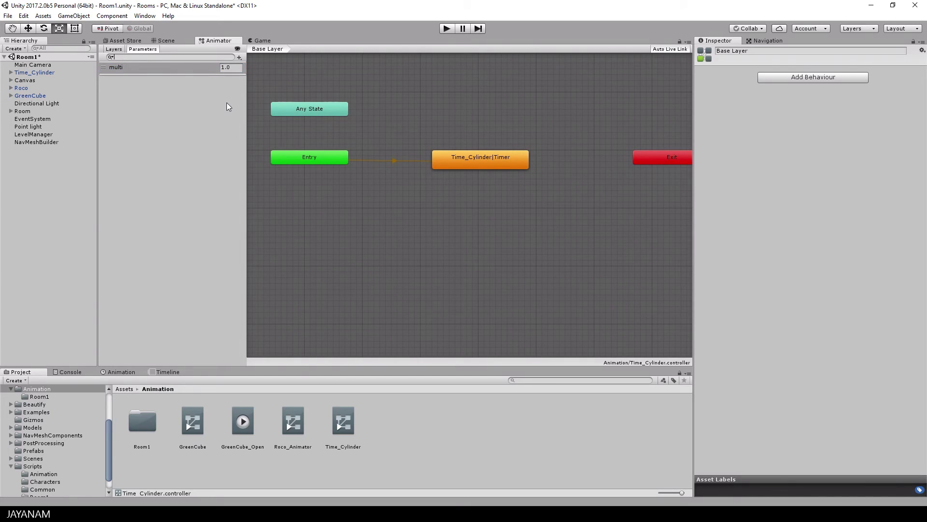
left_click(461, 161)
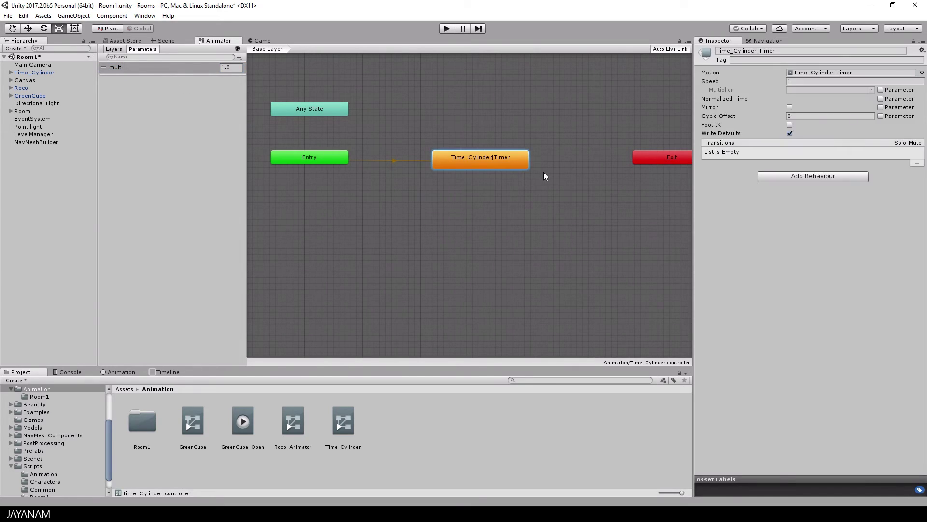
left_click(881, 90)
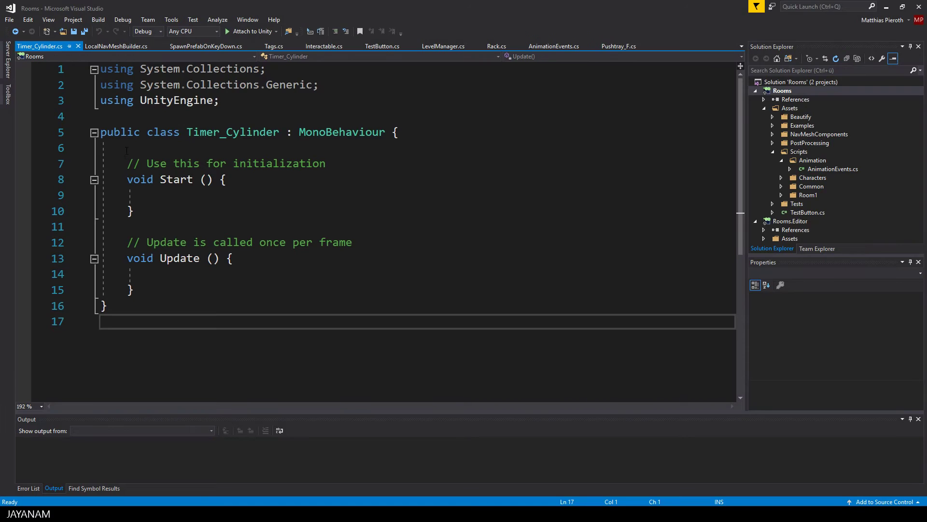
- Add a blank line in the Timer_Cylinder class, then inspect the Time_Cylinder animation clip in Models
left_click(226, 148)
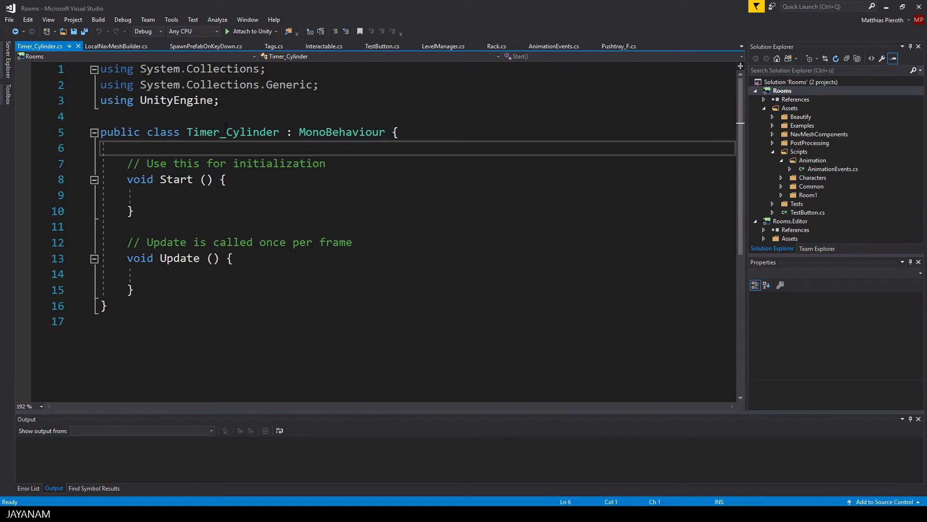
key("Return")
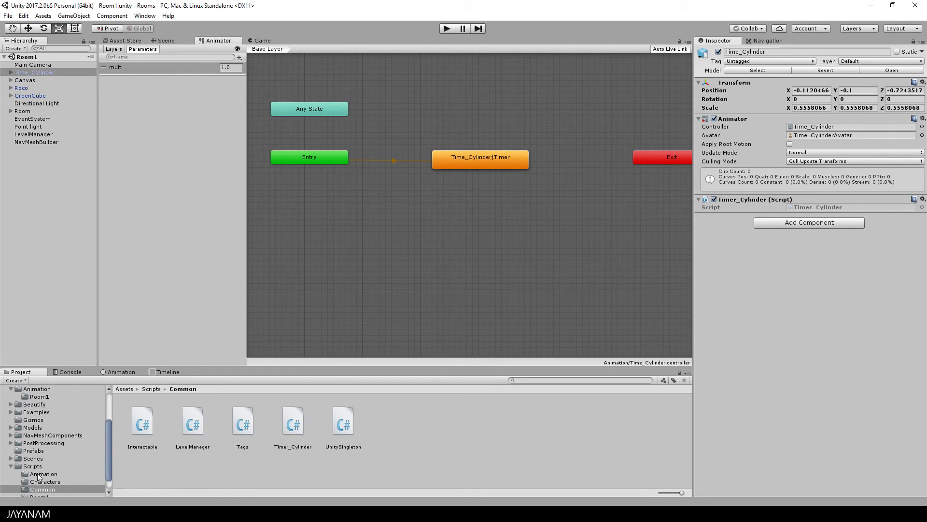
left_click(33, 428)
scroll(338, 461, "down", 3)
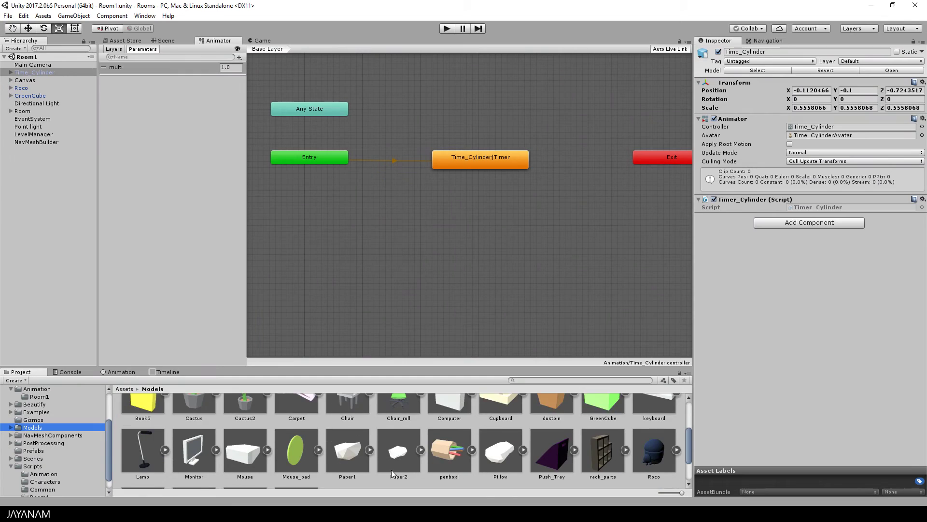
left_click(510, 452)
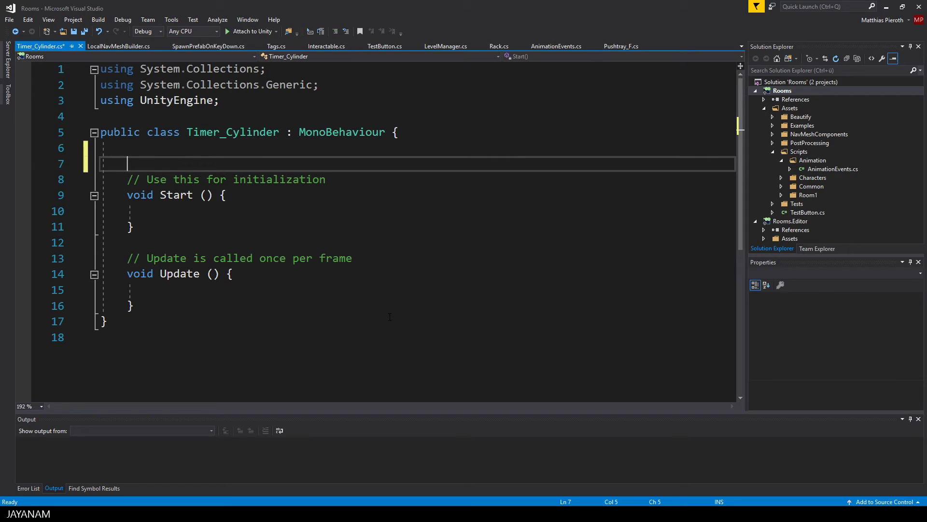
- Declare a LENGTH constant of 4.166f and a public Seconds field defaulting to 5.0f
type("pri")
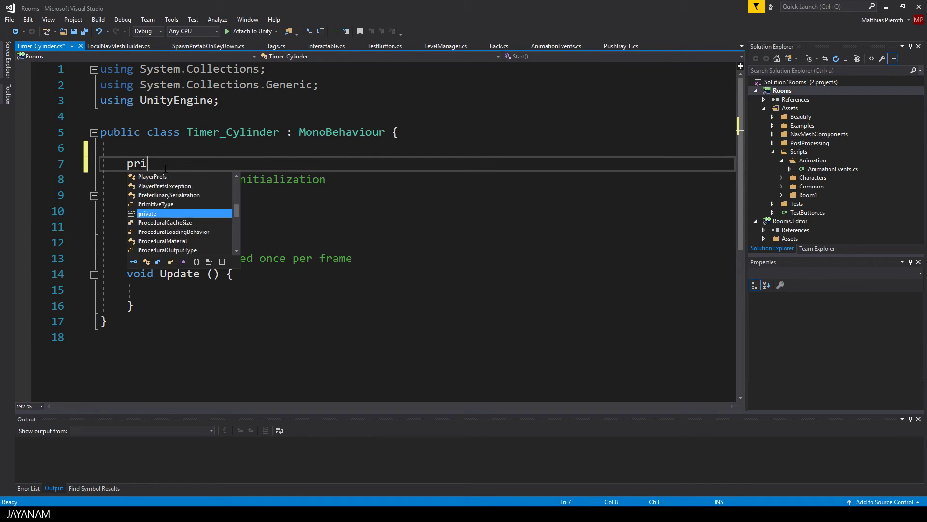
type("vate co")
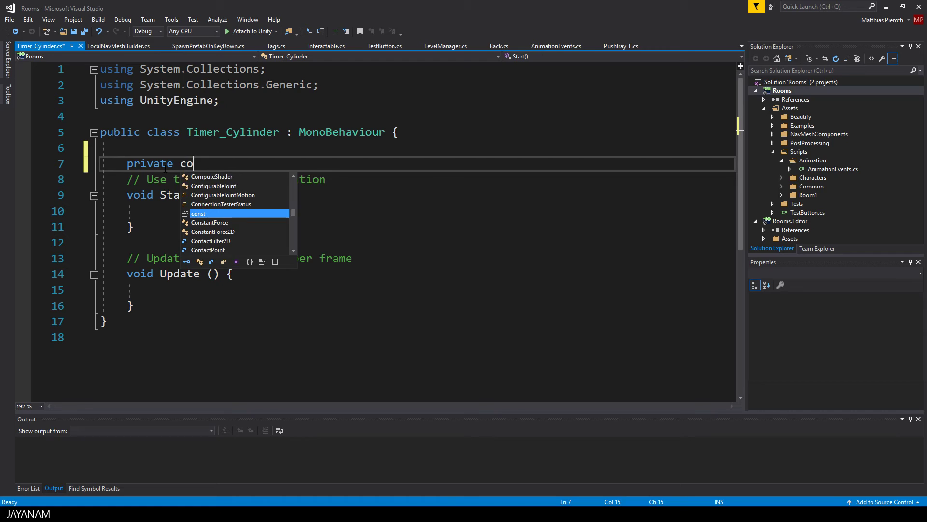
type("nst float ")
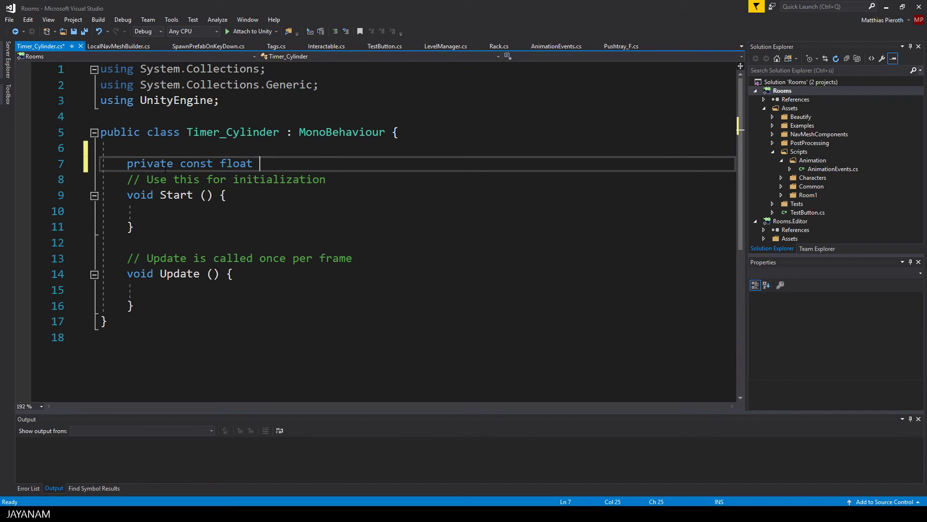
type("LENGTH = 4.16")
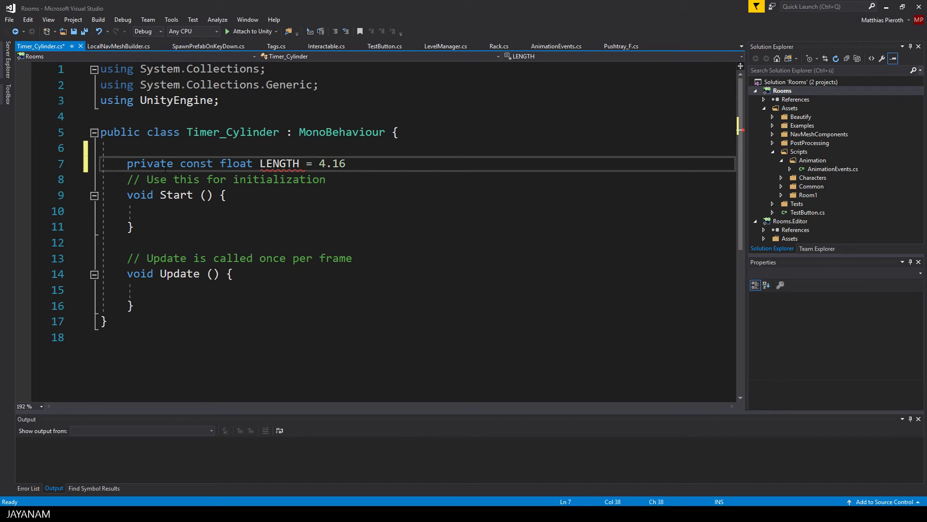
type("6f;")
key("ctrl+s")
key("Return")
key("Return")
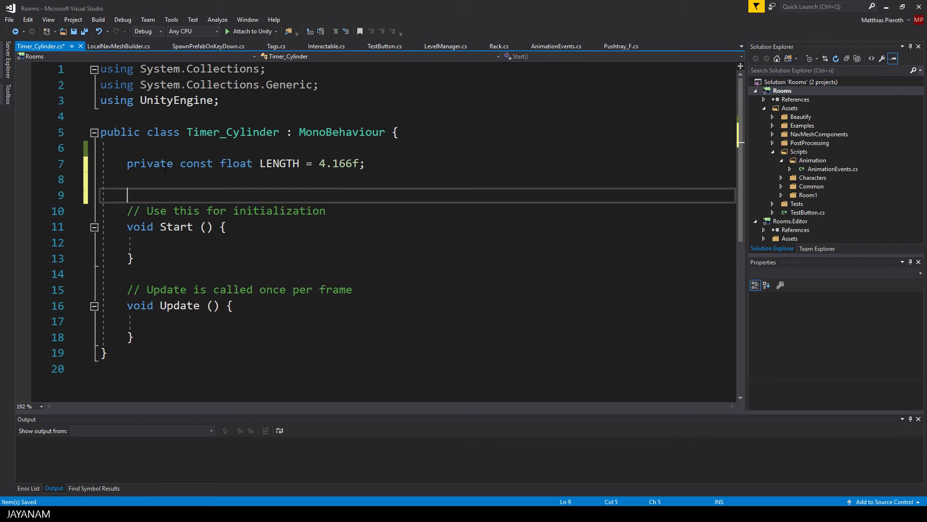
type("public float Sec")
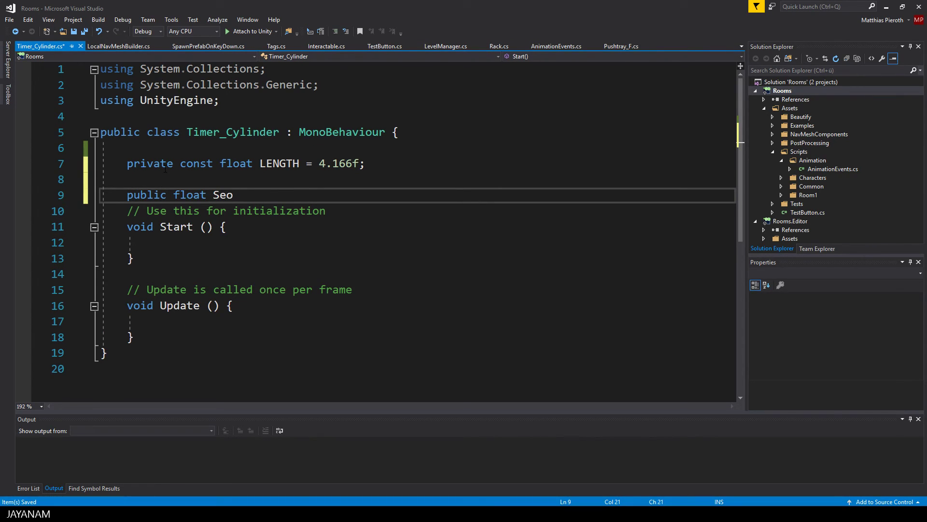
type("onds =")
type(" 10")
key("BackSpace")
key("BackSpace")
type("5.0f;")
key("Return")
key("ctrl+s")
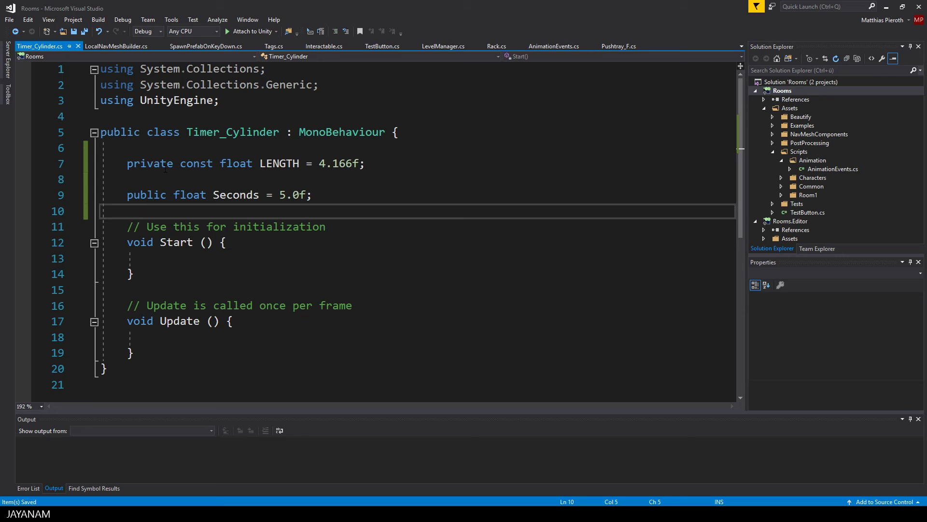
- Add an mAnimator field, fetch the Animator in Start, and set multi to LENGTH / Seconds
key("Down")
key("Down")
key("Down")
key("Up")
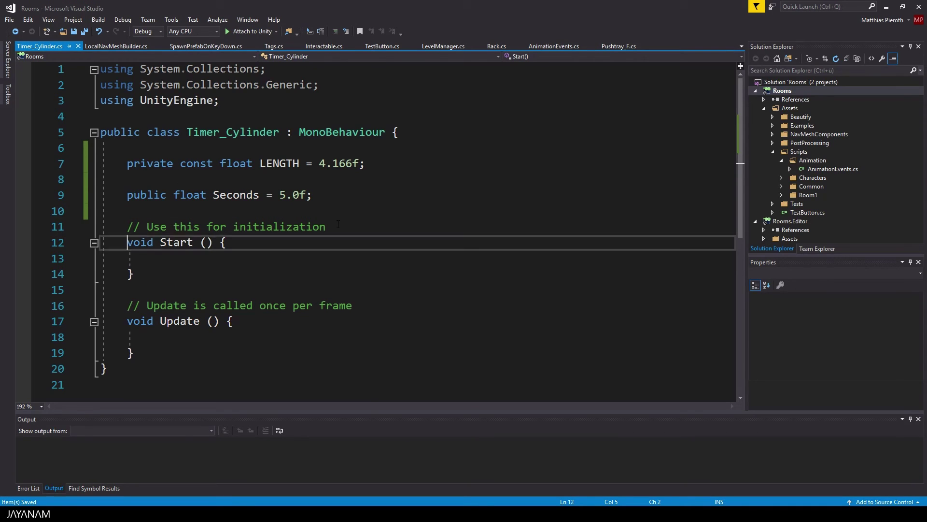
key("Up")
key("Up")
key("Return")
type("private Animator mAnimator;")
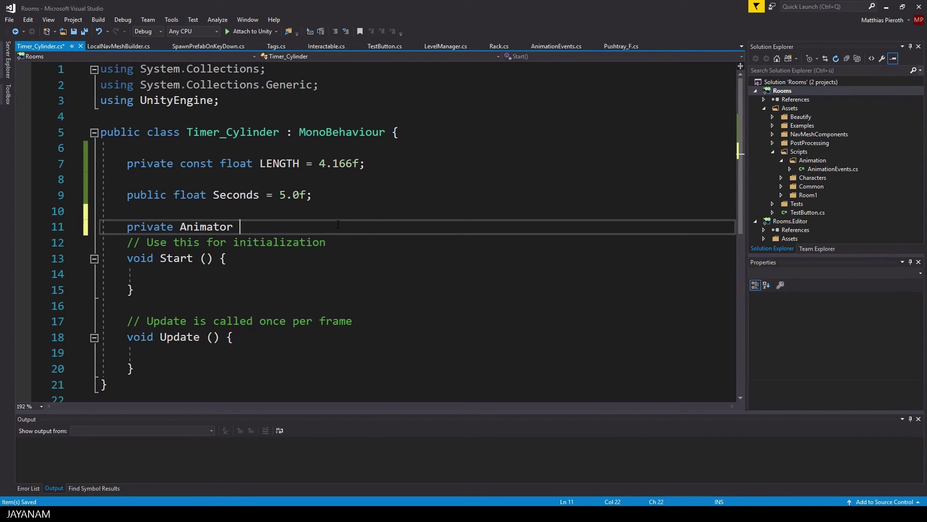
key("Return")
key("Down")
key("Down")
key("Down")
type("mAnim")
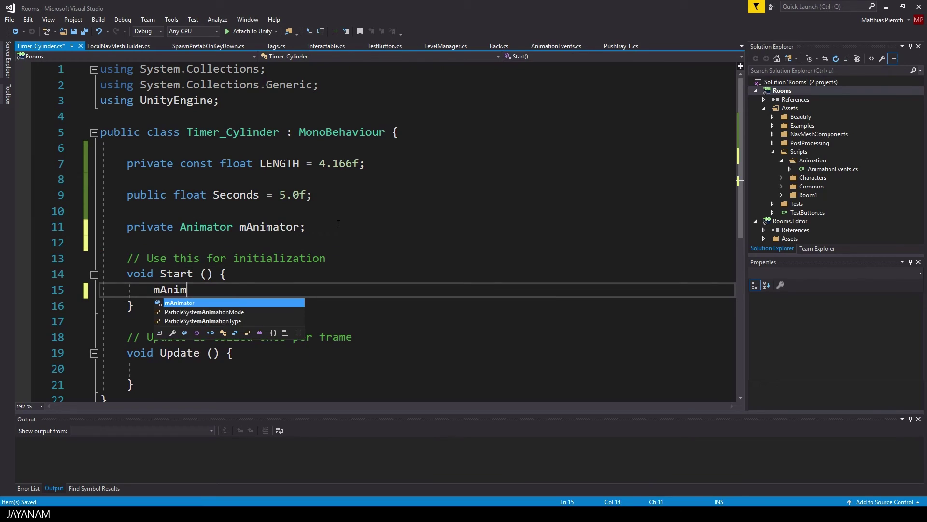
type("ator = GetComponent<Animator>();")
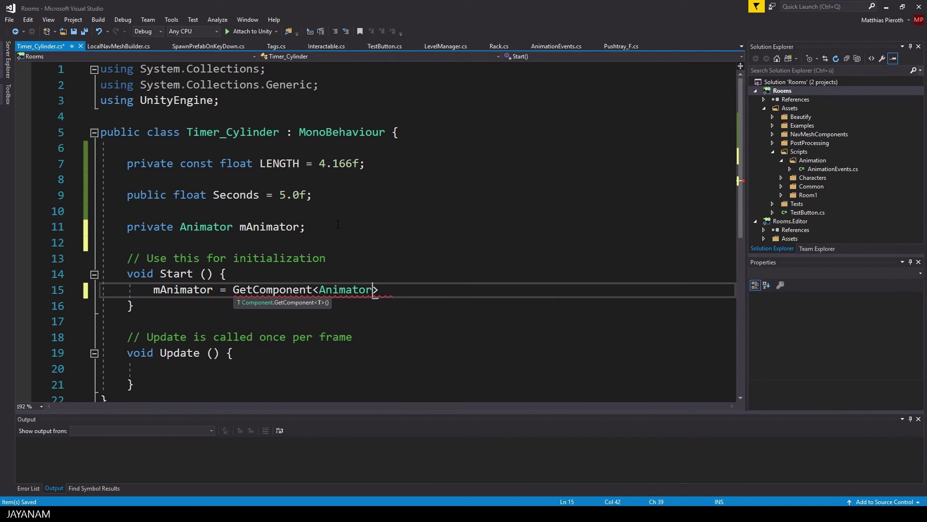
key("Return")
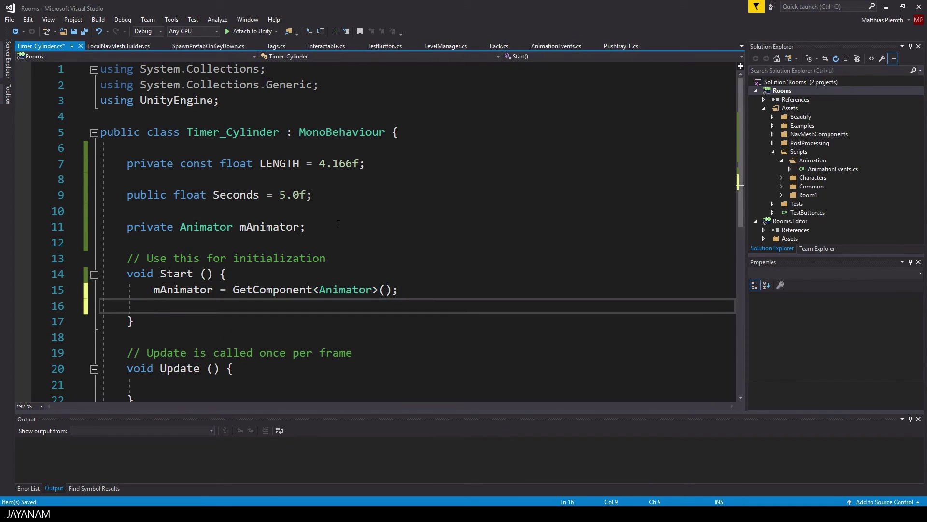
type("mAnimator.SetFloat")
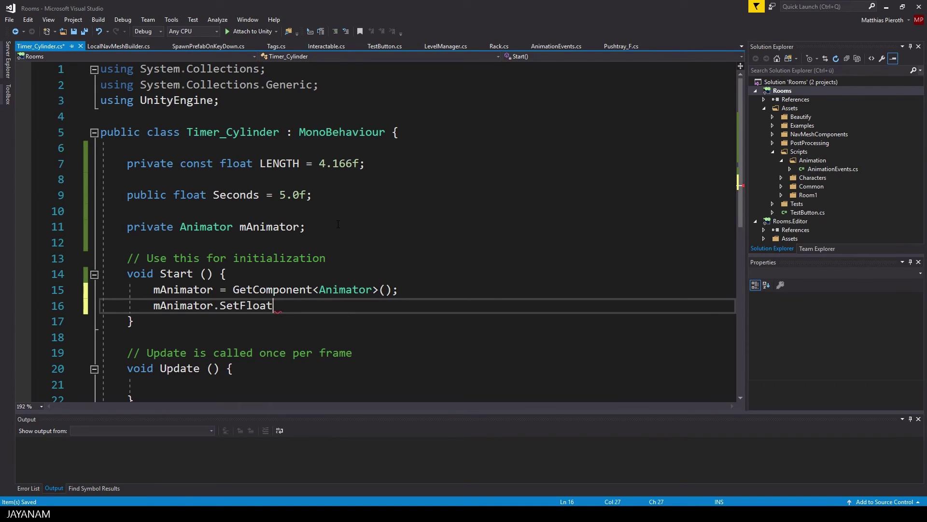
type("()\"multi\", LEN")
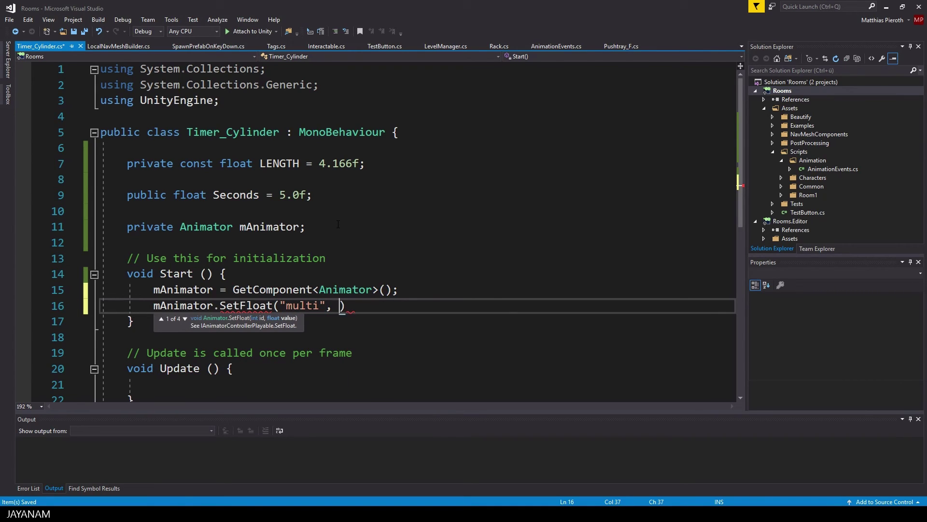
type("GTH / Seconds")
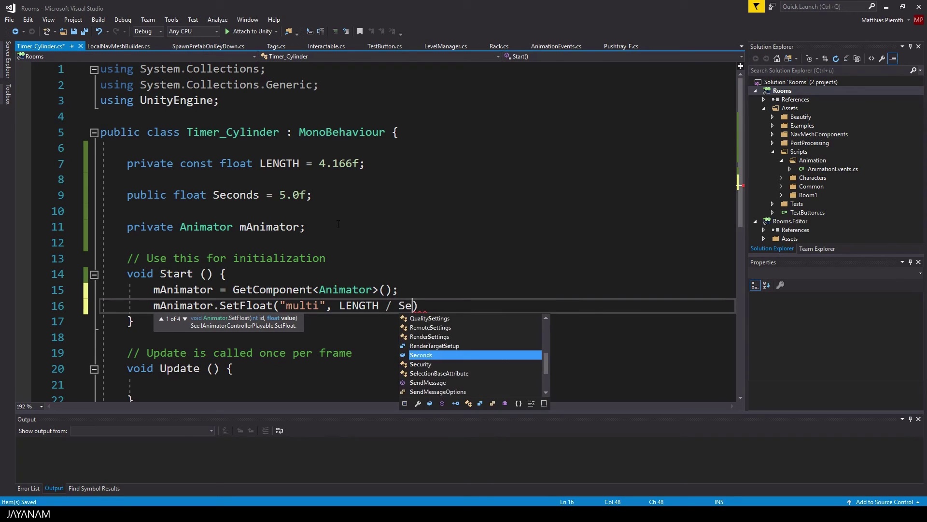
type(");")
key("ctrl+s")
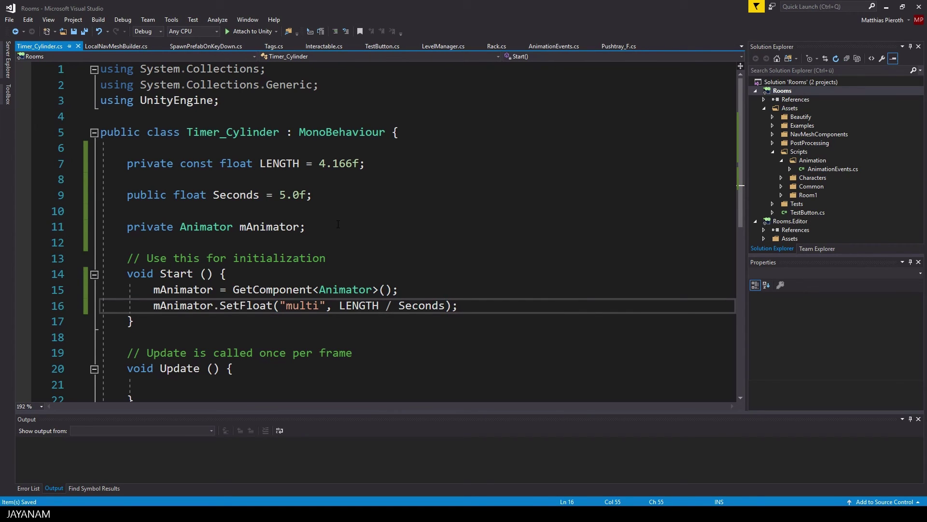
- Delete the unused Update method and start play mode in Unity to test
scroll(338, 224, "down", 2)
left_click_drag(145, 306, 95, 261)
key("BackSpace")
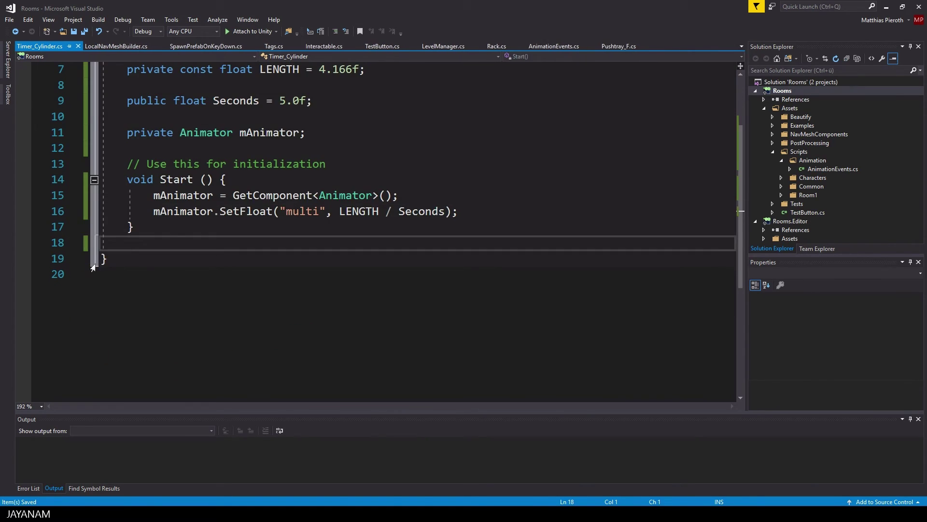
key("alt+Tab")
key("ctrl+p")
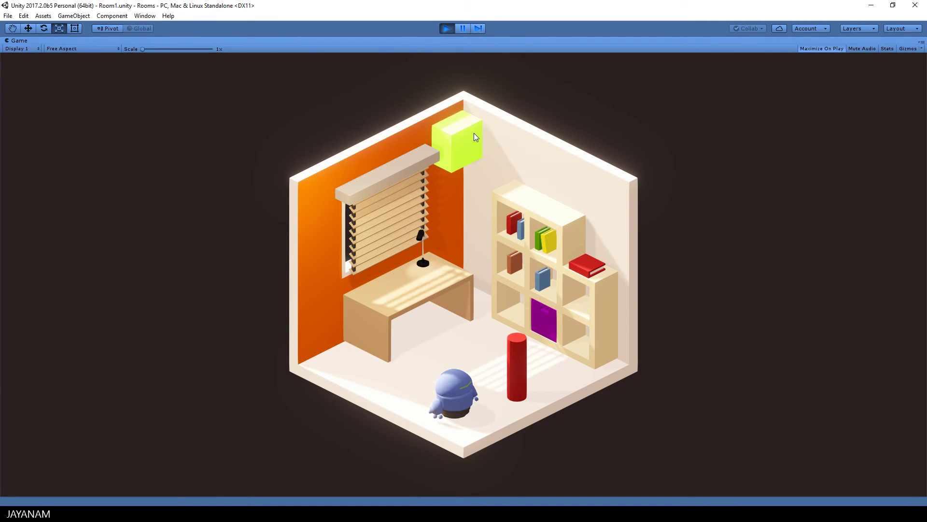
- Stop play mode, change the Timer_Cylinder Seconds value to 10, and run the scene again
left_click(448, 29)
left_click(793, 216)
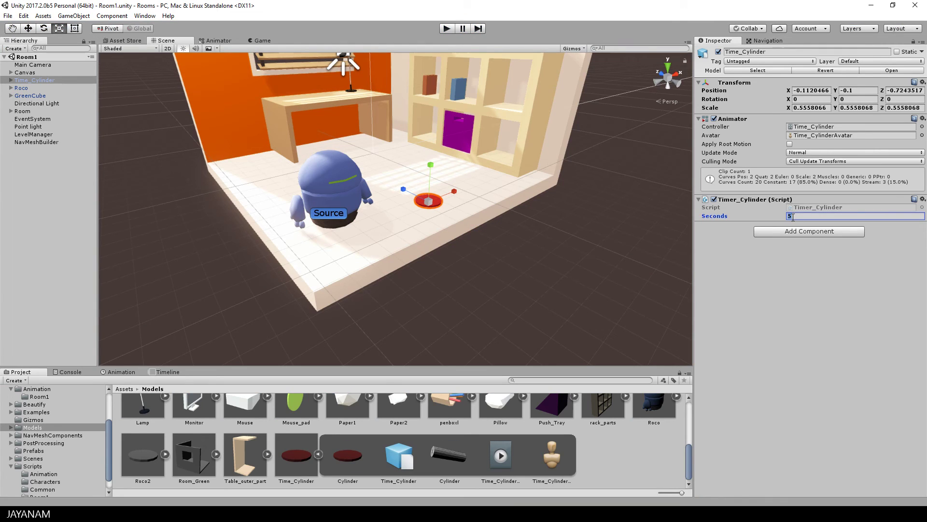
type("10")
left_click(448, 30)
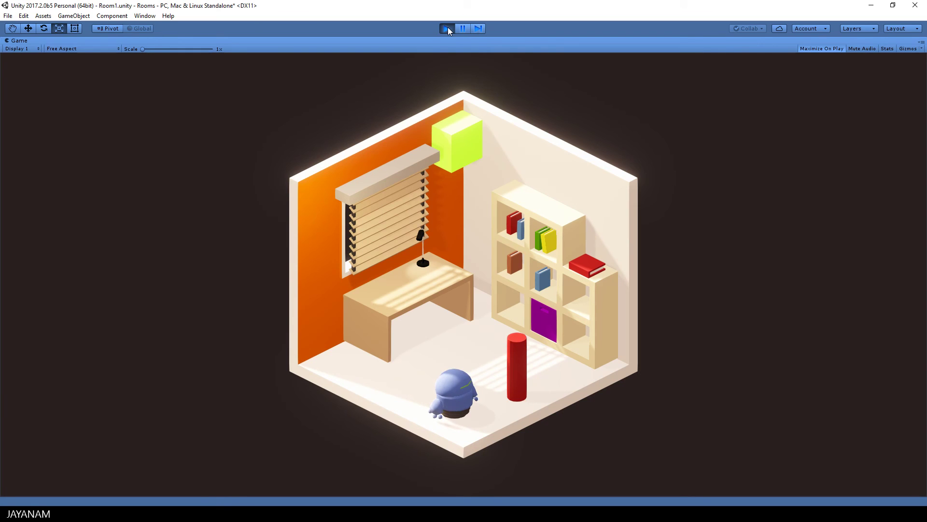
- Add a new Cylinder under Time_Cylinder and scale it up around the red timer
left_click(448, 28)
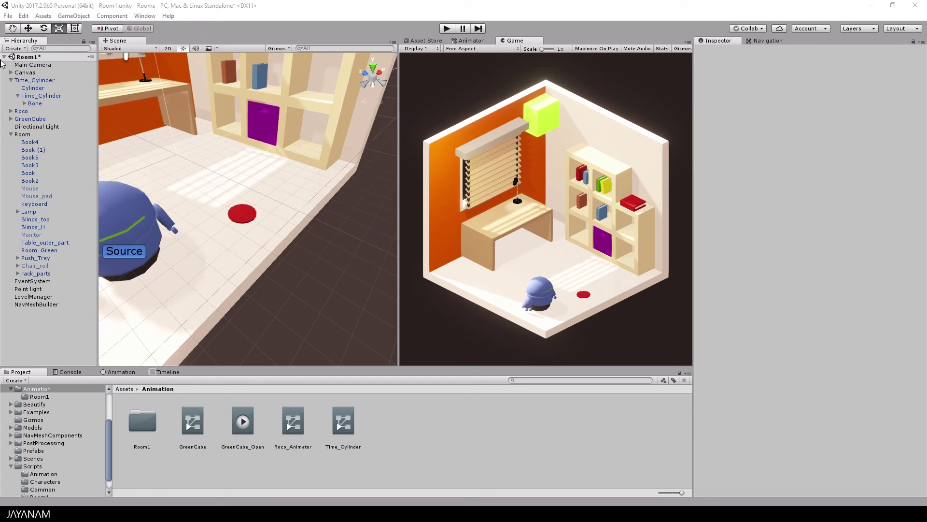
left_click(245, 215)
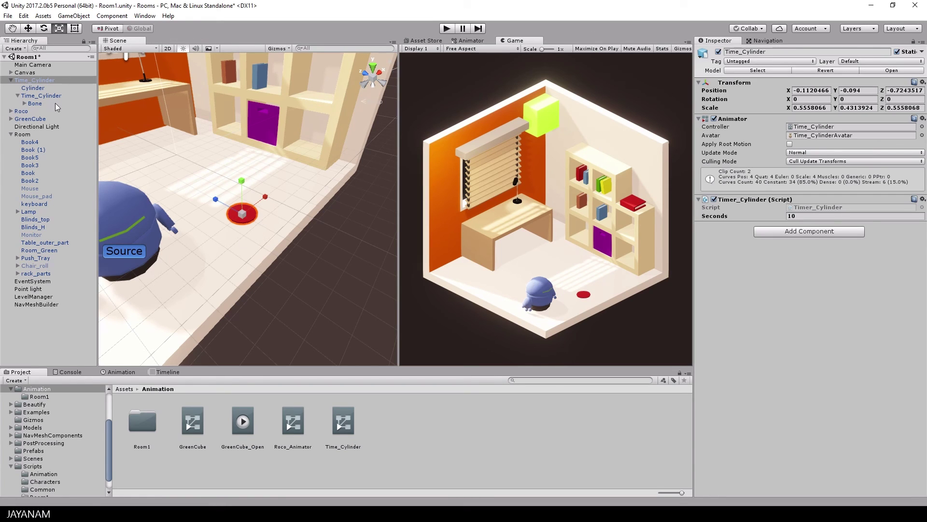
right_click(38, 81)
mouse_move(91, 169)
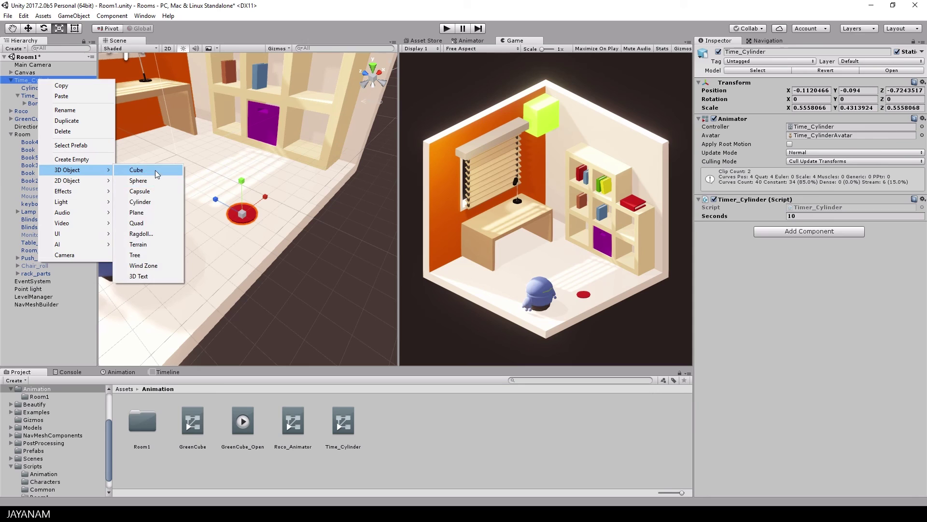
left_click(151, 202)
left_click_drag(241, 207, 407, 61)
key("w")
key("f")
- Test in play mode, then shorten and lower the white cylinder slightly and play again
left_click(447, 28)
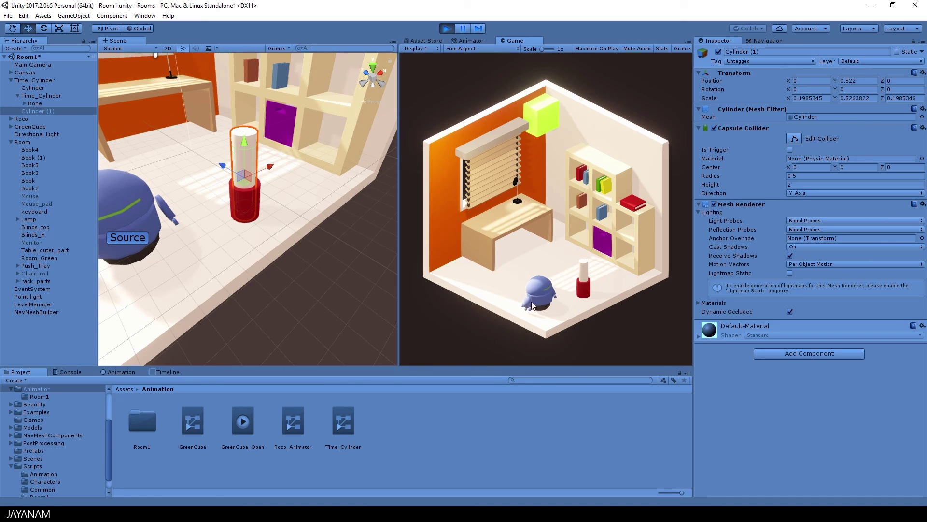
left_click_drag(309, 232, 351, 223, "alt")
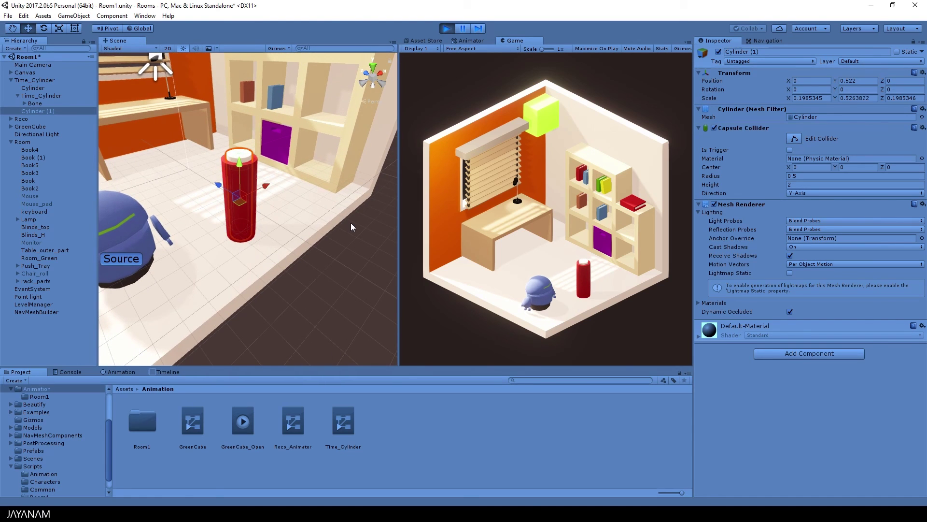
left_click(447, 28)
left_click(59, 28)
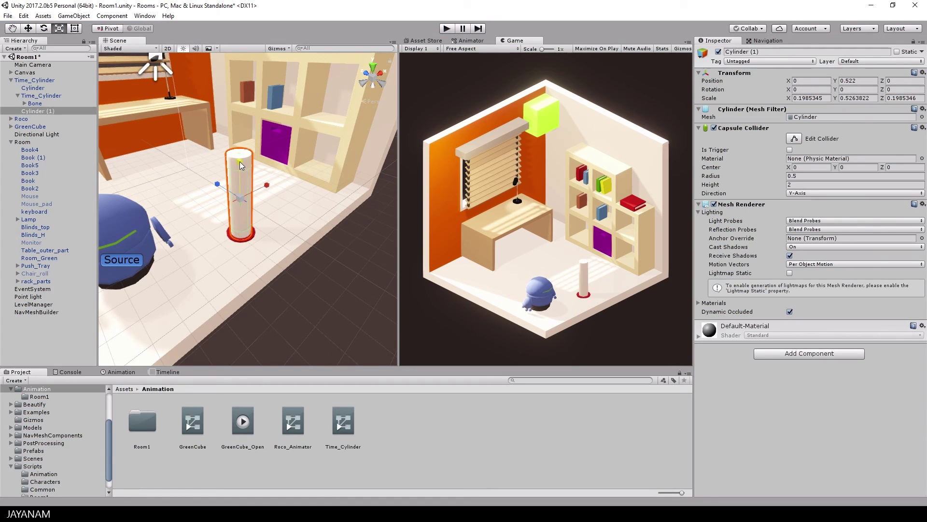
left_click_drag(239, 162, 241, 170)
left_click_drag(294, 217, 285, 174, "alt")
left_click(28, 28)
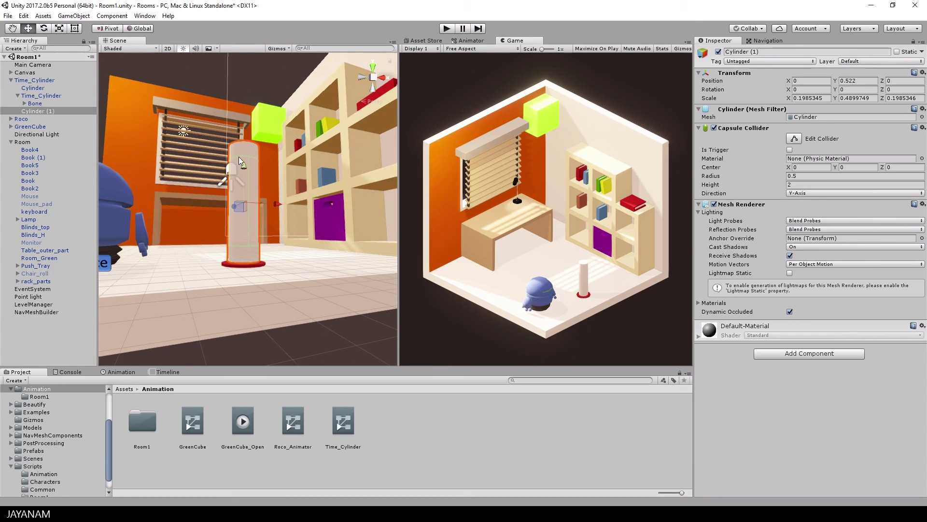
left_click_drag(239, 156, 242, 166)
key("ctrl+p")
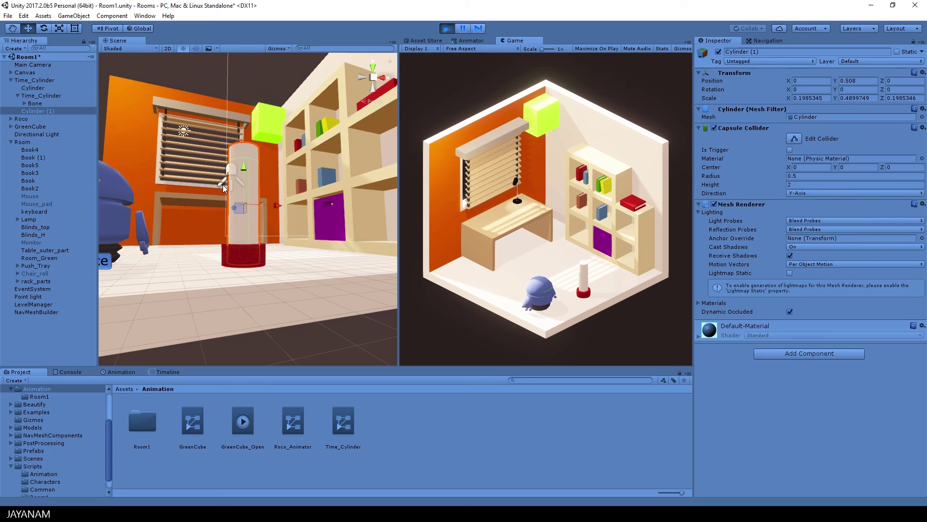
left_click_drag(222, 184, 289, 249, "alt")
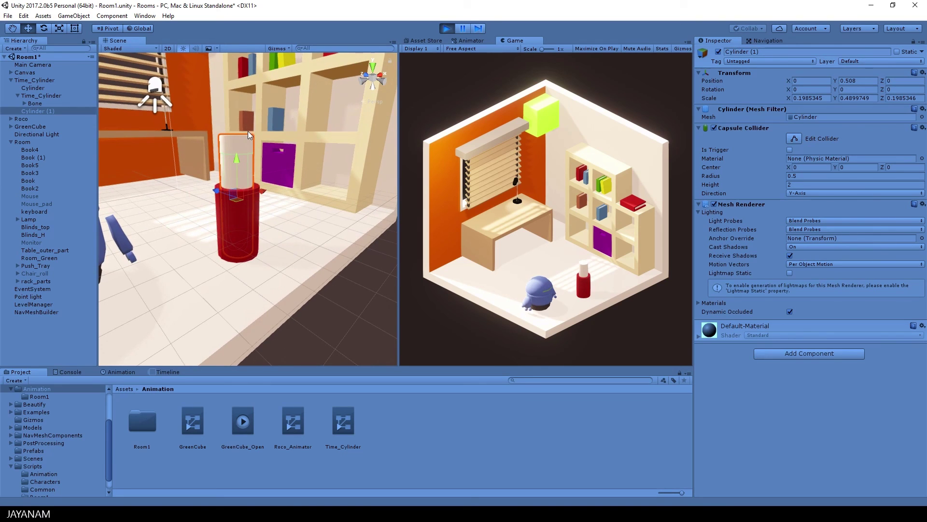